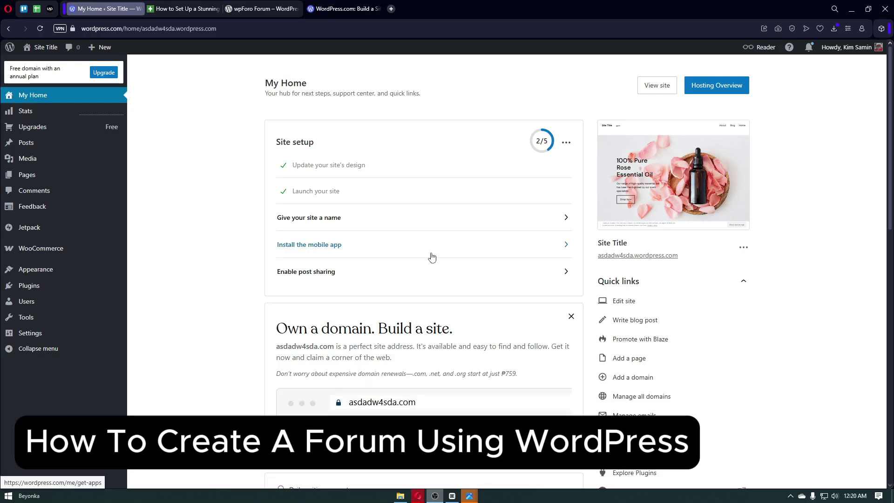
Browse the current page, then open the site's Jetpack Stats traffic overview
{"action": "scroll", "coordinate": [432, 256], "scroll_direction": "down", "scroll_amount": 3}
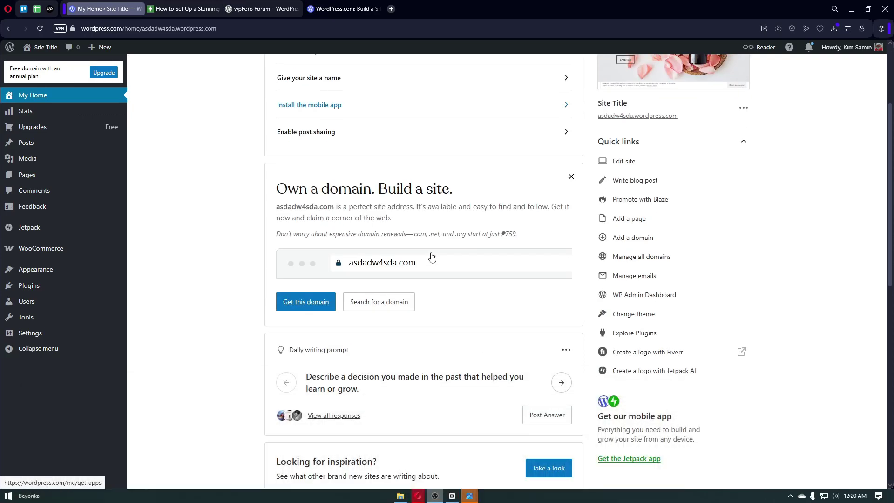
{"action": "scroll", "coordinate": [432, 257], "scroll_direction": "down", "scroll_amount": 2}
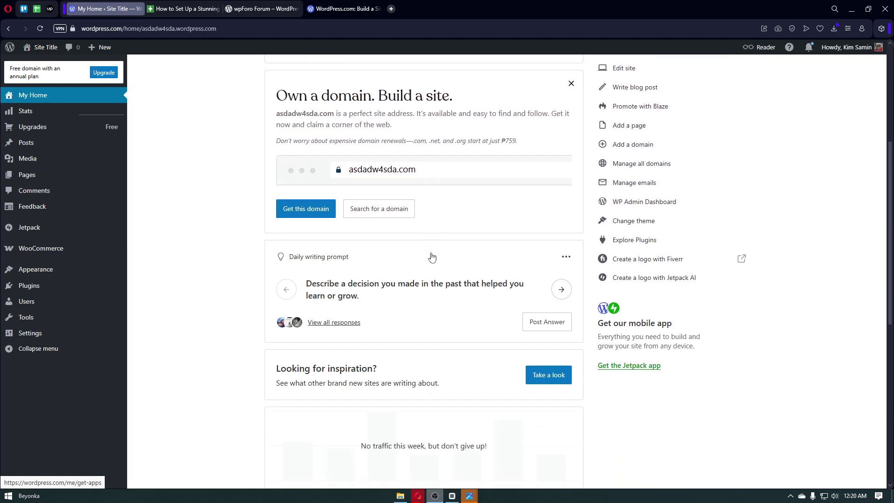
{"action": "scroll", "coordinate": [432, 256], "scroll_direction": "down", "scroll_amount": 3}
{"action": "scroll", "coordinate": [432, 257], "scroll_direction": "down", "scroll_amount": 1}
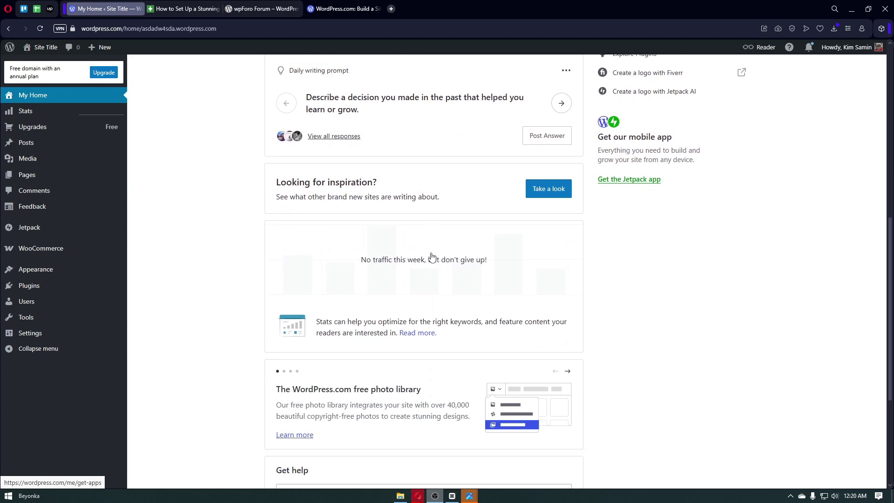
{"action": "scroll", "coordinate": [431, 256], "scroll_direction": "down", "scroll_amount": 1}
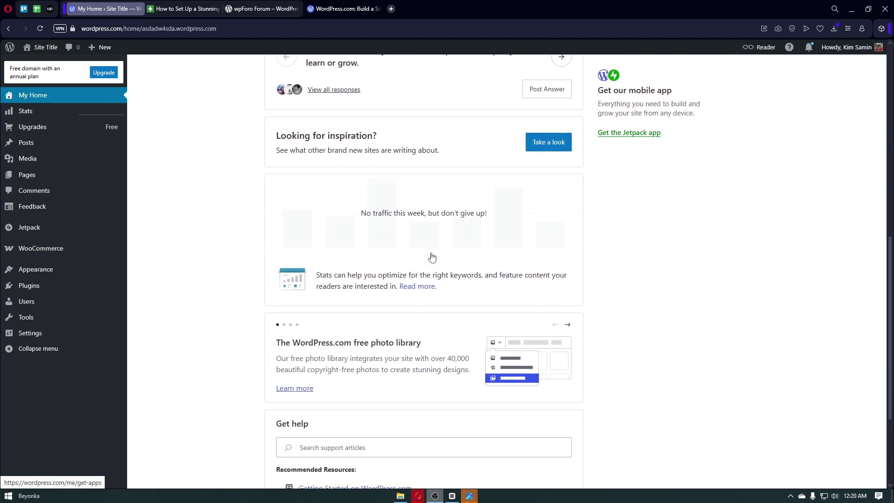
{"action": "scroll", "coordinate": [432, 257], "scroll_direction": "down", "scroll_amount": 1}
{"action": "scroll", "coordinate": [432, 256], "scroll_direction": "down", "scroll_amount": 1}
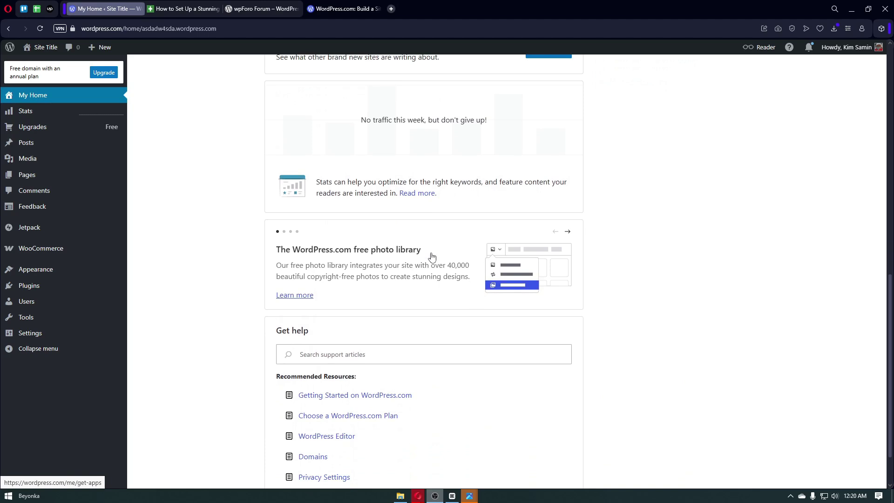
{"action": "scroll", "coordinate": [432, 256], "scroll_direction": "down", "scroll_amount": 1}
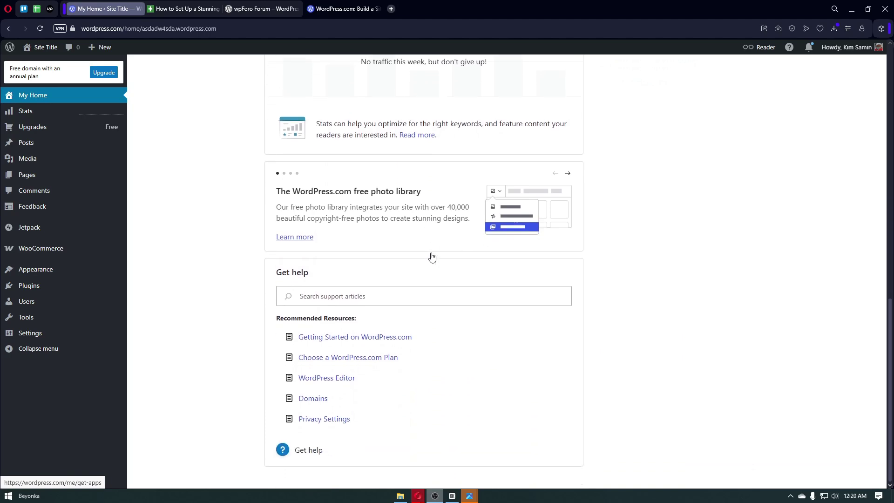
{"action": "scroll", "coordinate": [432, 257], "scroll_direction": "up", "scroll_amount": 2}
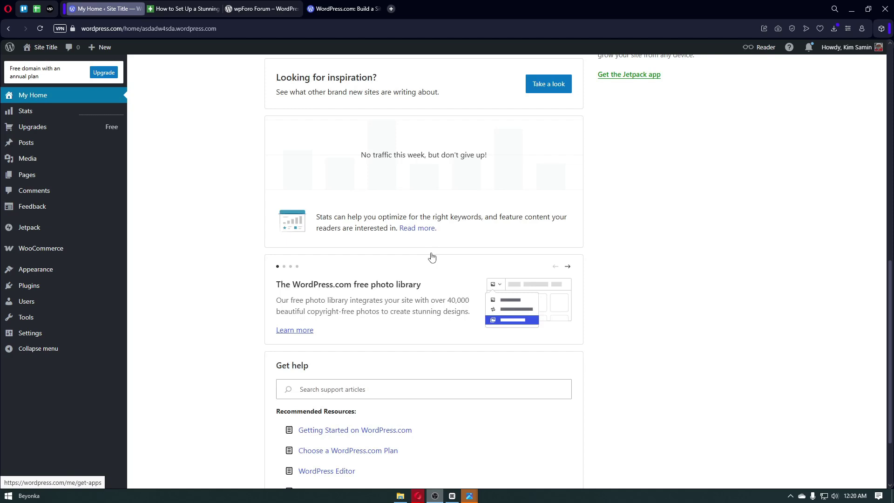
{"action": "scroll", "coordinate": [432, 258], "scroll_direction": "up", "scroll_amount": 2}
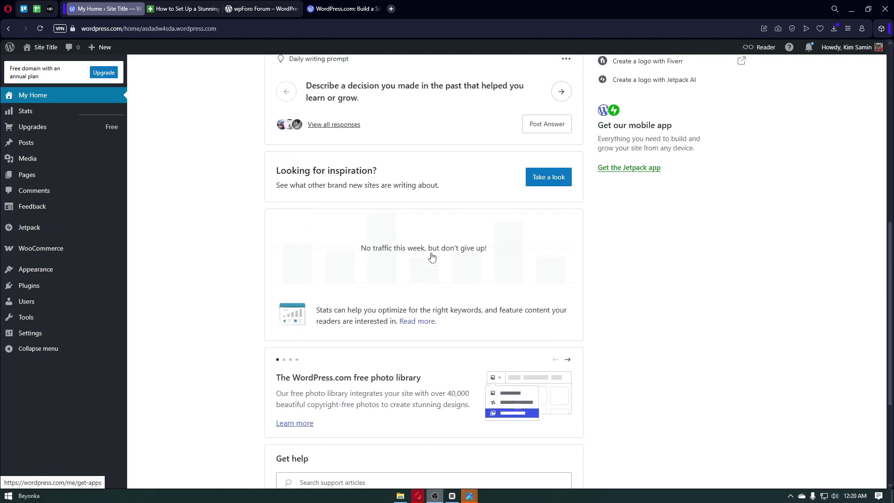
{"action": "scroll", "coordinate": [432, 257], "scroll_direction": "up", "scroll_amount": 1}
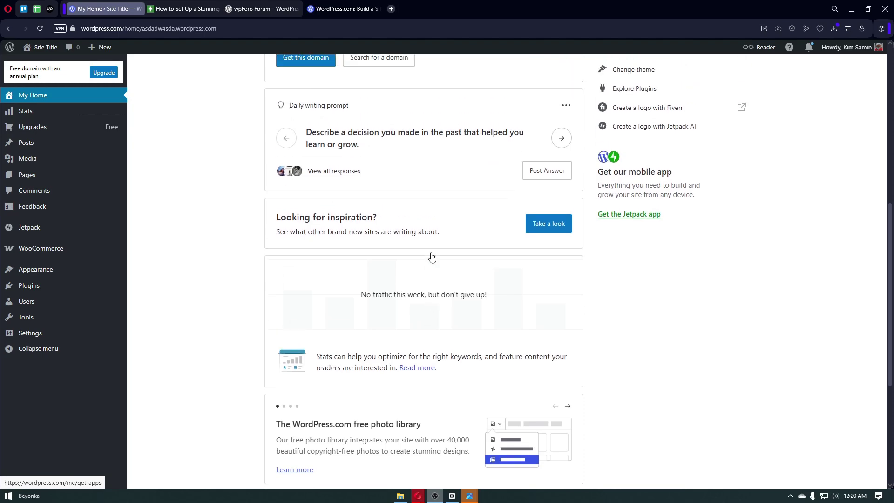
{"action": "scroll", "coordinate": [432, 257], "scroll_direction": "up", "scroll_amount": 3}
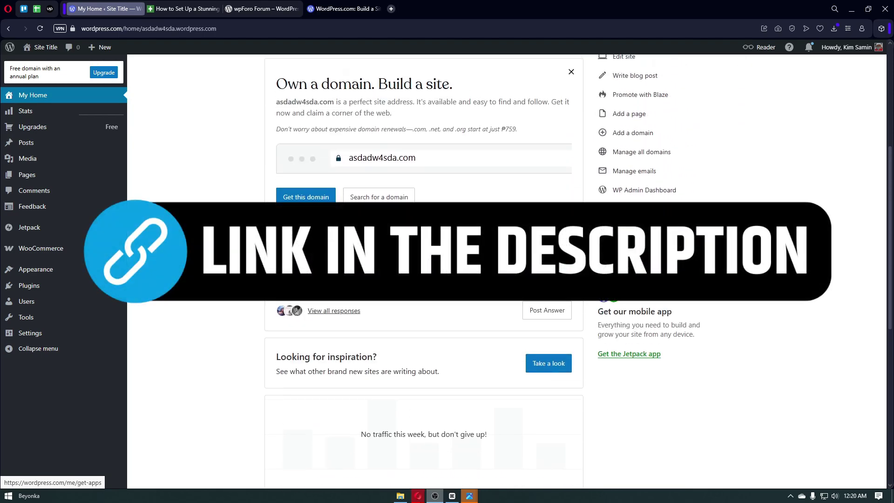
{"action": "scroll", "coordinate": [432, 257], "scroll_direction": "up", "scroll_amount": 2}
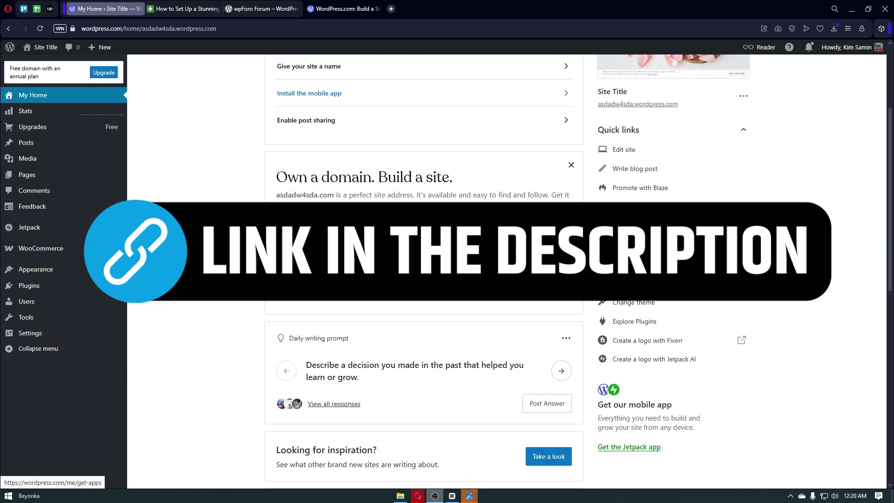
{"action": "scroll", "coordinate": [431, 257], "scroll_direction": "up", "scroll_amount": 3}
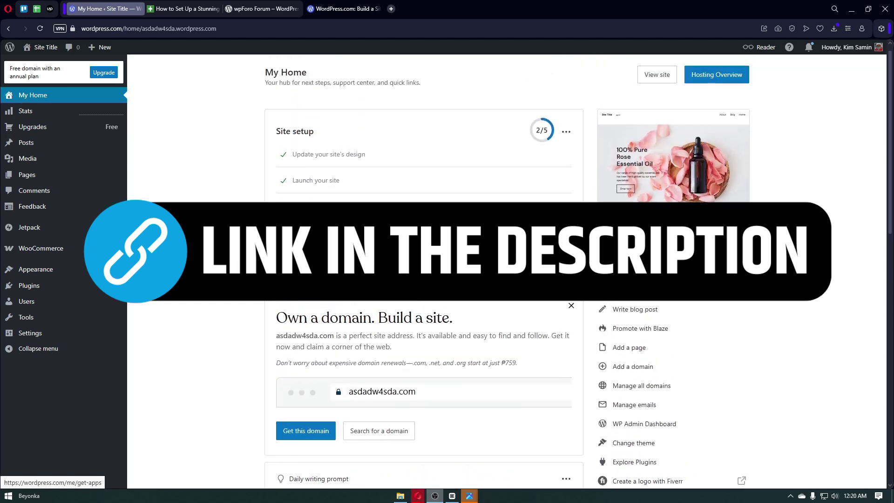
{"action": "scroll", "coordinate": [432, 257], "scroll_direction": "up", "scroll_amount": 1}
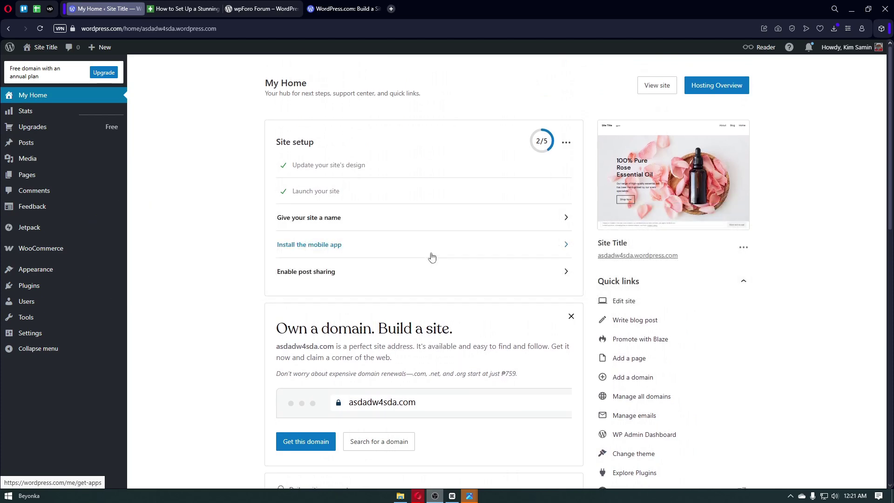
{"action": "scroll", "coordinate": [475, 269], "scroll_direction": "down", "scroll_amount": 2}
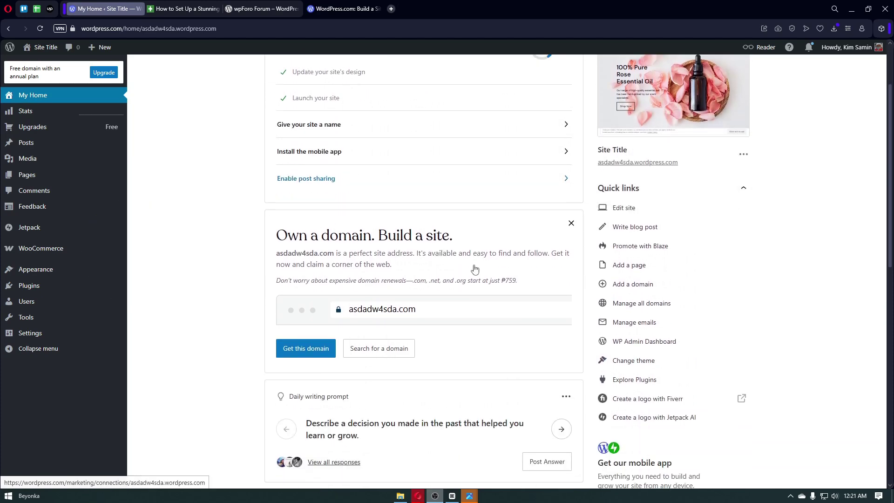
{"action": "scroll", "coordinate": [474, 268], "scroll_direction": "down", "scroll_amount": 1}
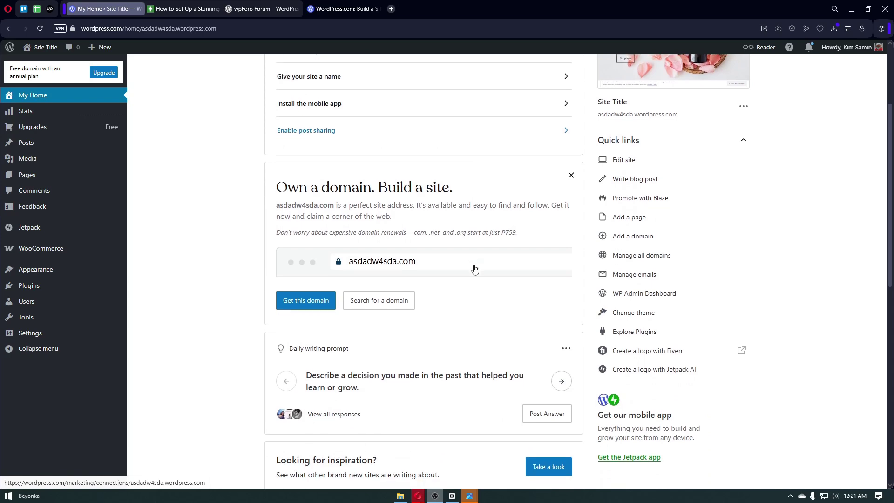
{"action": "scroll", "coordinate": [474, 268], "scroll_direction": "down", "scroll_amount": 2}
{"action": "scroll", "coordinate": [474, 269], "scroll_direction": "down", "scroll_amount": 1}
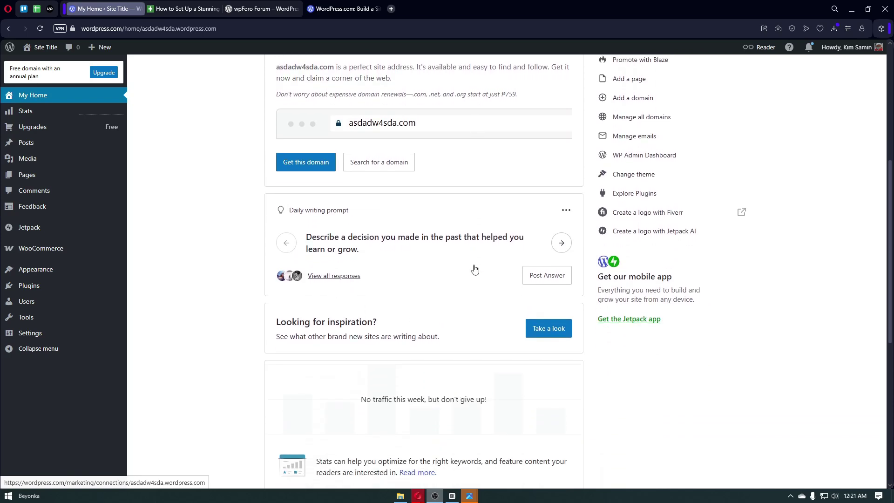
{"action": "scroll", "coordinate": [474, 268], "scroll_direction": "down", "scroll_amount": 1}
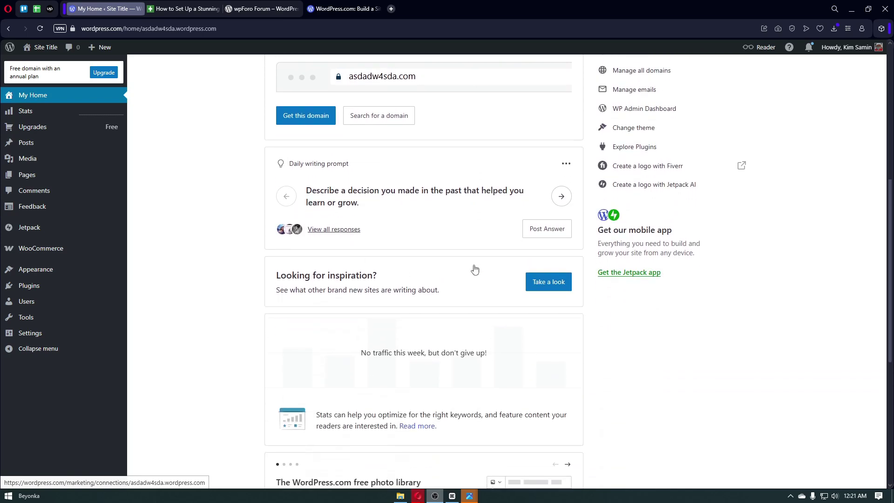
{"action": "scroll", "coordinate": [475, 268], "scroll_direction": "down", "scroll_amount": 1}
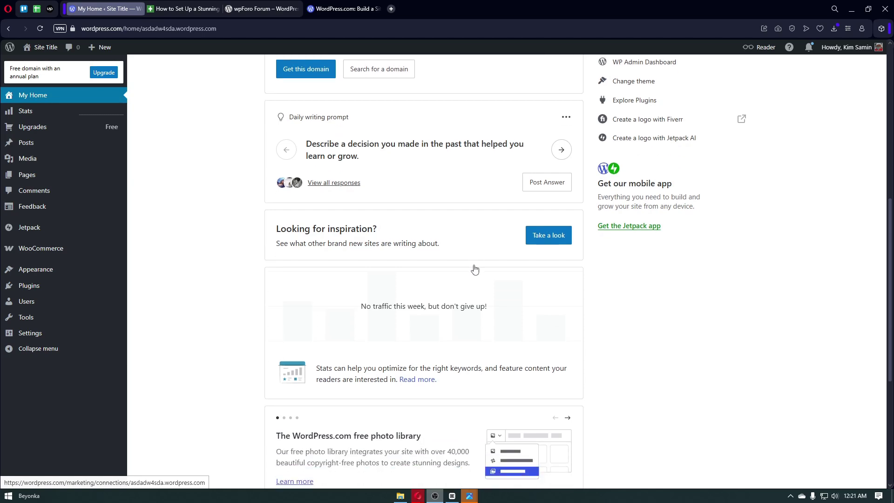
{"action": "scroll", "coordinate": [474, 268], "scroll_direction": "down", "scroll_amount": 2}
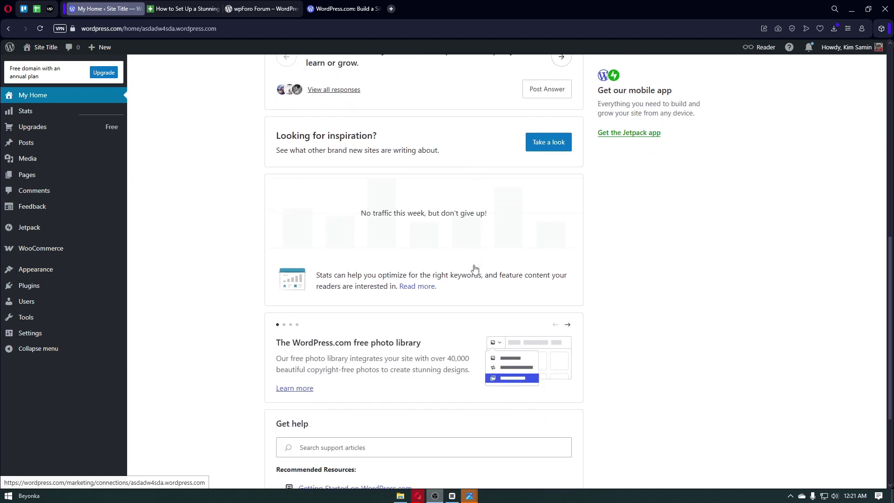
{"action": "scroll", "coordinate": [475, 269], "scroll_direction": "down", "scroll_amount": 1}
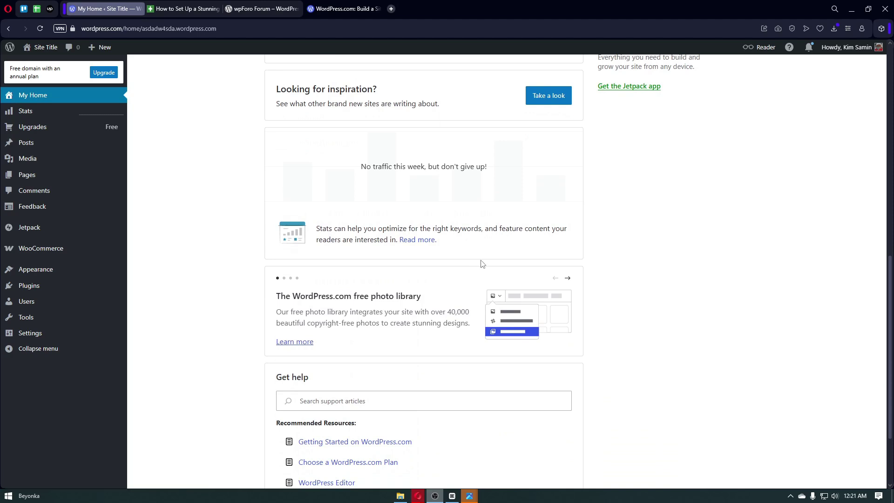
{"action": "scroll", "coordinate": [482, 264], "scroll_direction": "down", "scroll_amount": 2}
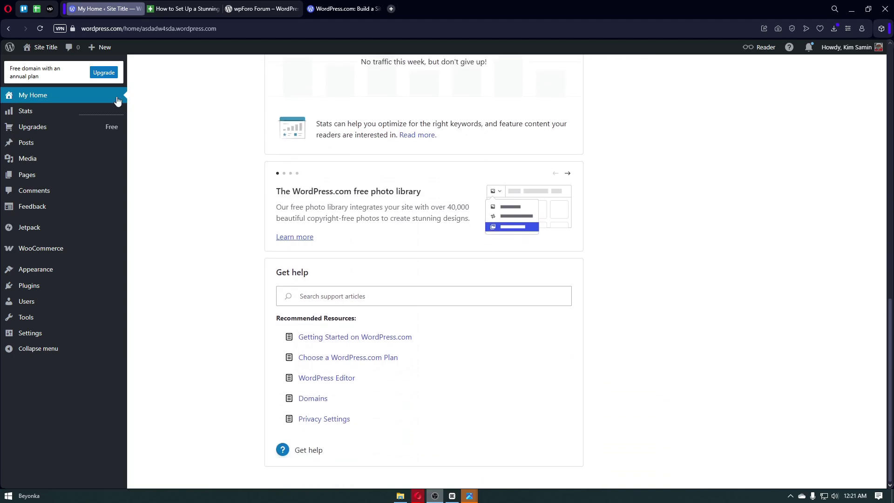
{"action": "left_click", "coordinate": [59, 114]}
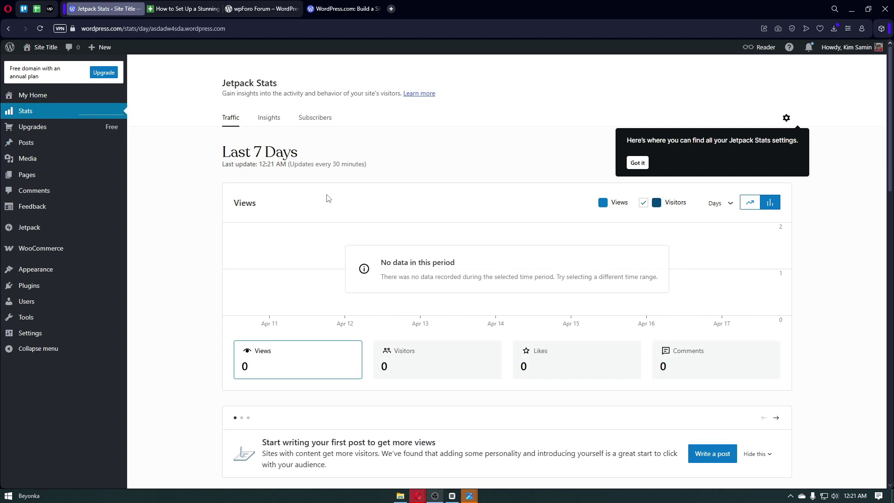
Review the Stats traffic figures, jump back to the top, and go to My Home
{"action": "scroll", "coordinate": [435, 203], "scroll_direction": "down", "scroll_amount": 4}
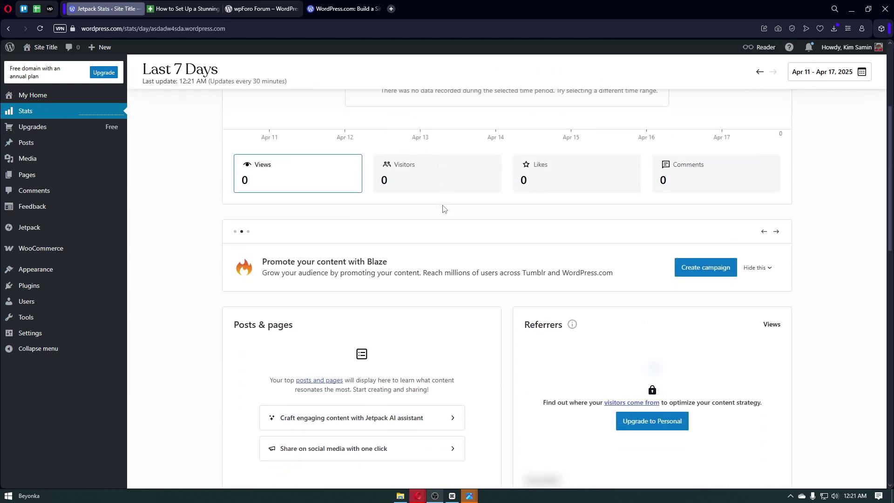
{"action": "scroll", "coordinate": [443, 209], "scroll_direction": "down", "scroll_amount": 2}
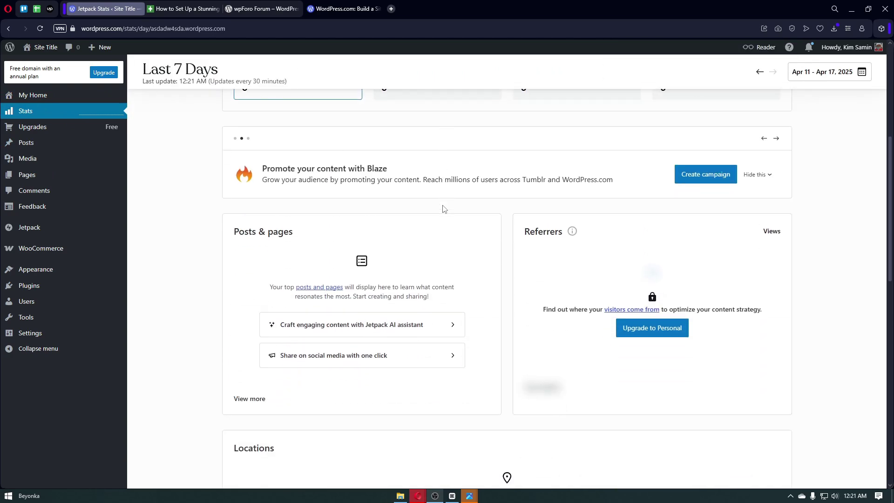
{"action": "scroll", "coordinate": [444, 209], "scroll_direction": "down", "scroll_amount": 2}
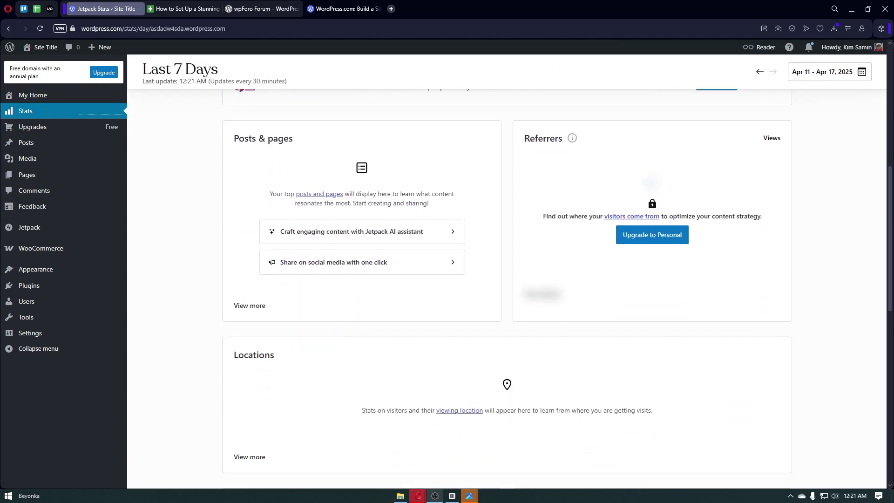
{"action": "scroll", "coordinate": [427, 198], "scroll_direction": "down", "scroll_amount": 3}
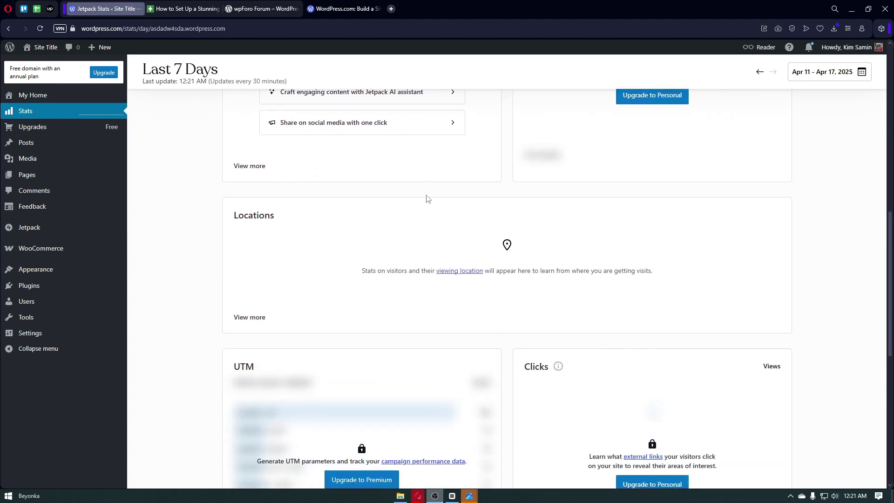
{"action": "scroll", "coordinate": [427, 199], "scroll_direction": "down", "scroll_amount": 3}
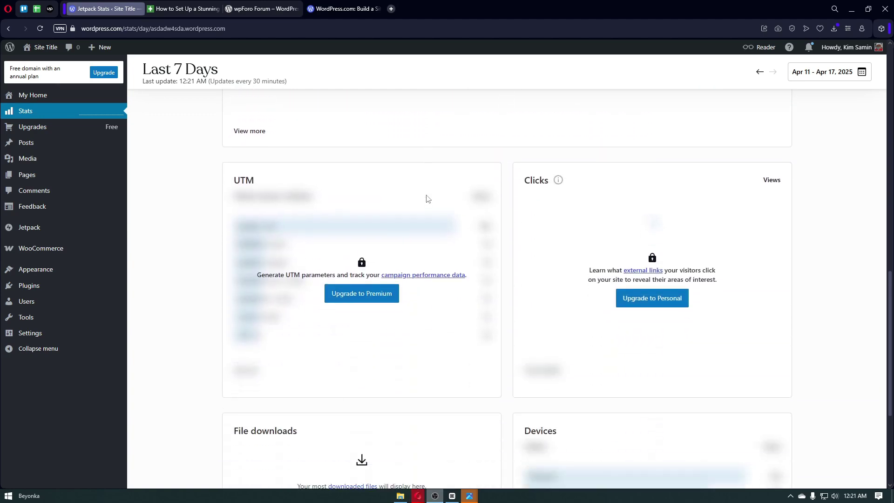
{"action": "scroll", "coordinate": [428, 199], "scroll_direction": "down", "scroll_amount": 3}
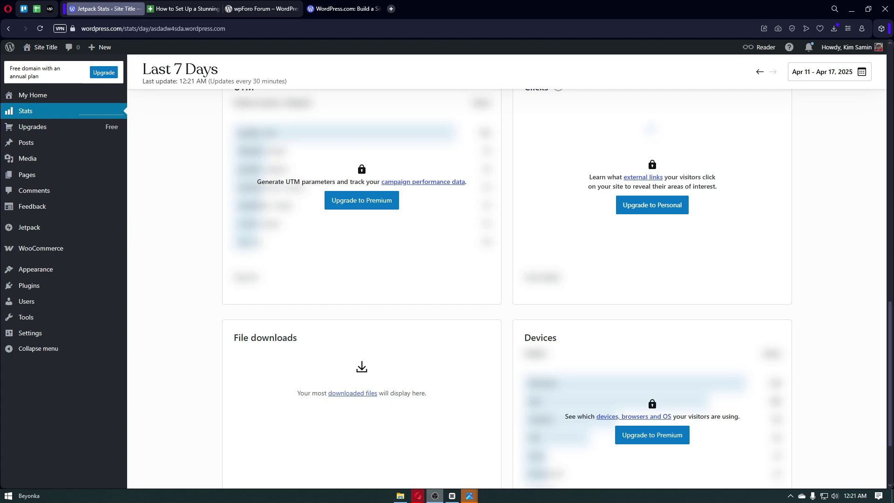
{"action": "key", "text": "Home"}
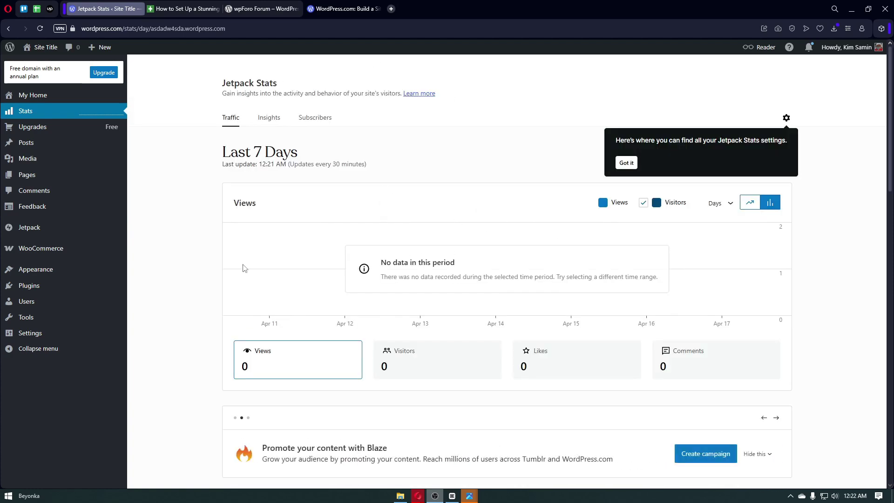
{"action": "left_click", "coordinate": [74, 95]}
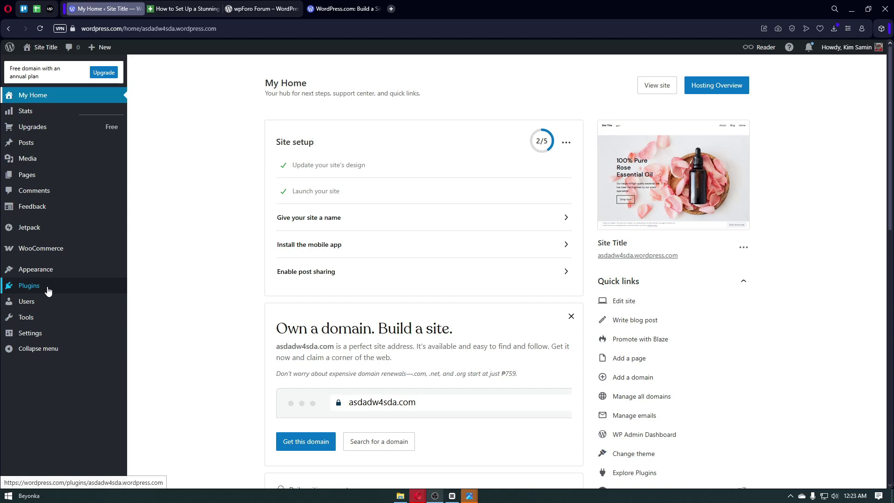
Open the Plugins marketplace and search for 'forums'
{"action": "left_click", "coordinate": [49, 291]}
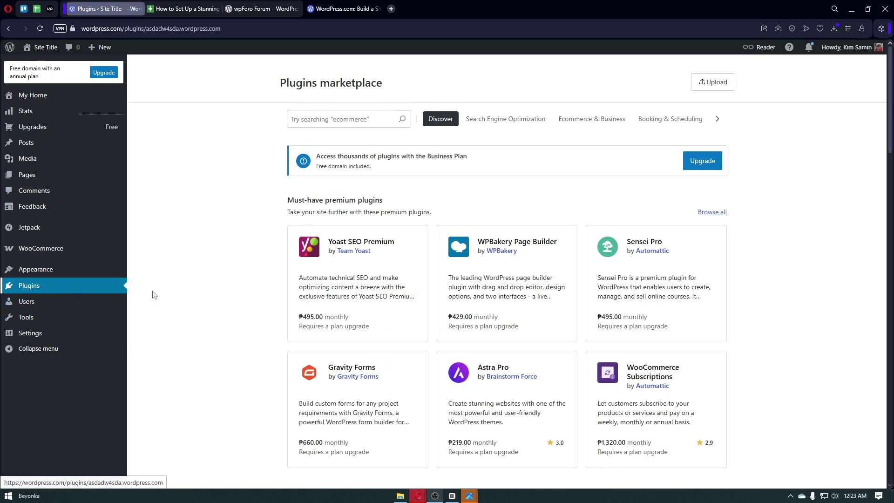
{"action": "left_click", "coordinate": [332, 119]}
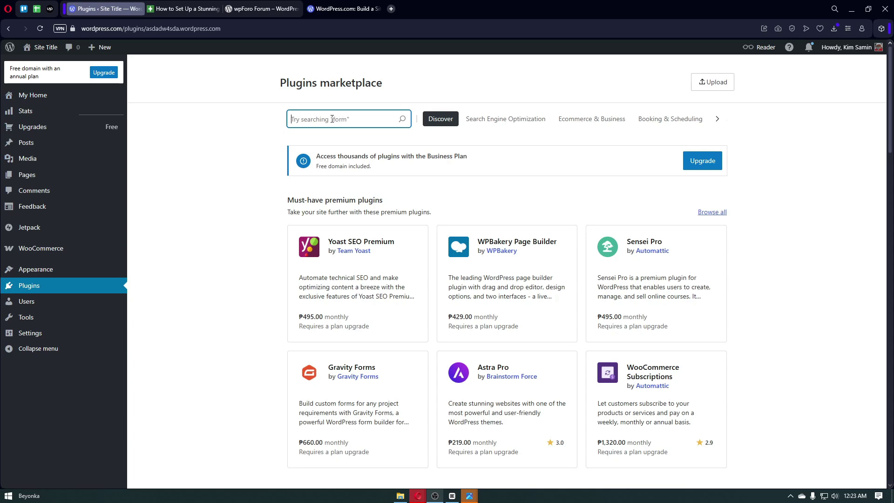
{"action": "type", "text": "forums"}
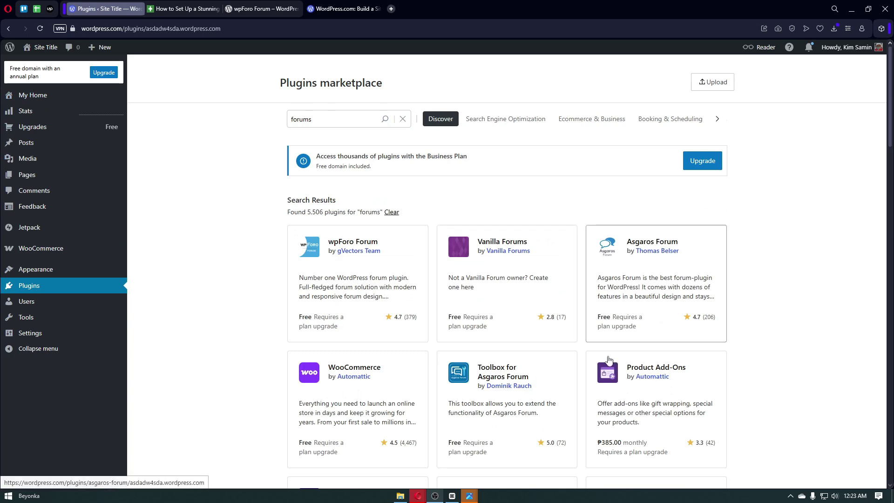
Browse the 5,506 'forums' results, led by wpForo Forum, Vanilla Forums and Asgaros Forum
{"action": "scroll", "coordinate": [533, 346], "scroll_direction": "down", "scroll_amount": 2}
{"action": "scroll", "coordinate": [533, 346], "scroll_direction": "down", "scroll_amount": 6}
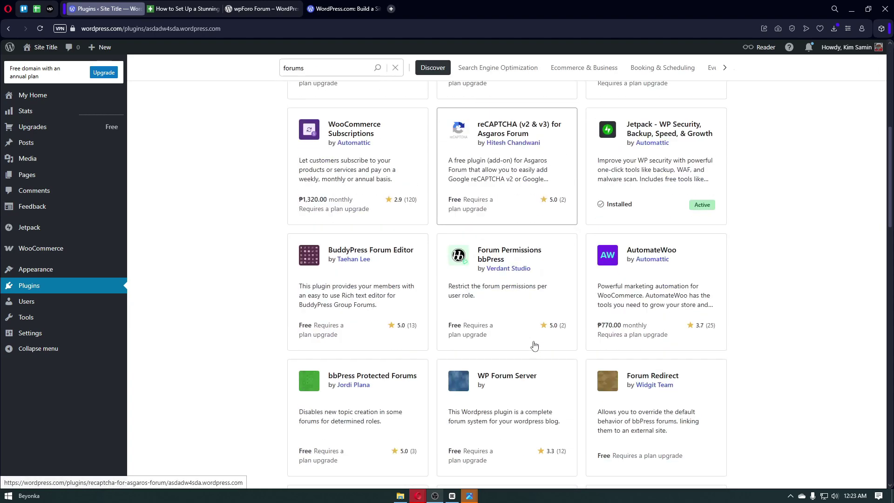
{"action": "scroll", "coordinate": [535, 345], "scroll_direction": "down", "scroll_amount": 2}
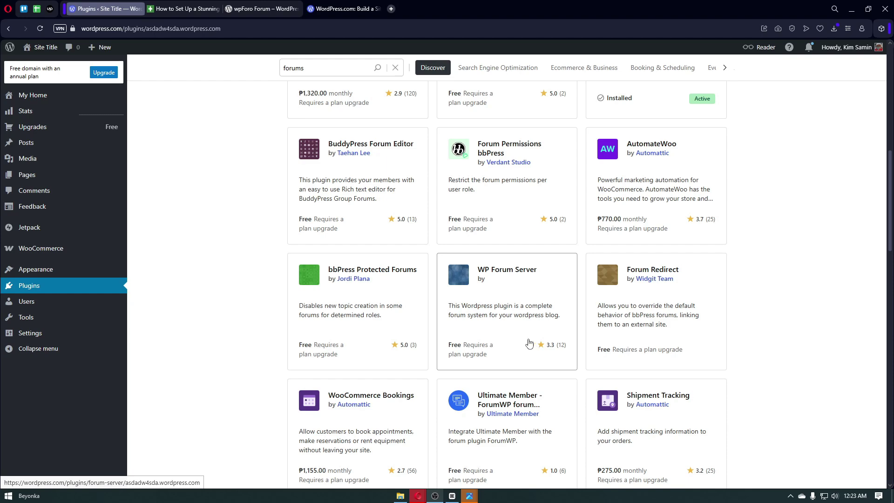
{"action": "scroll", "coordinate": [534, 345], "scroll_direction": "up", "scroll_amount": 4}
{"action": "scroll", "coordinate": [529, 343], "scroll_direction": "up", "scroll_amount": 4}
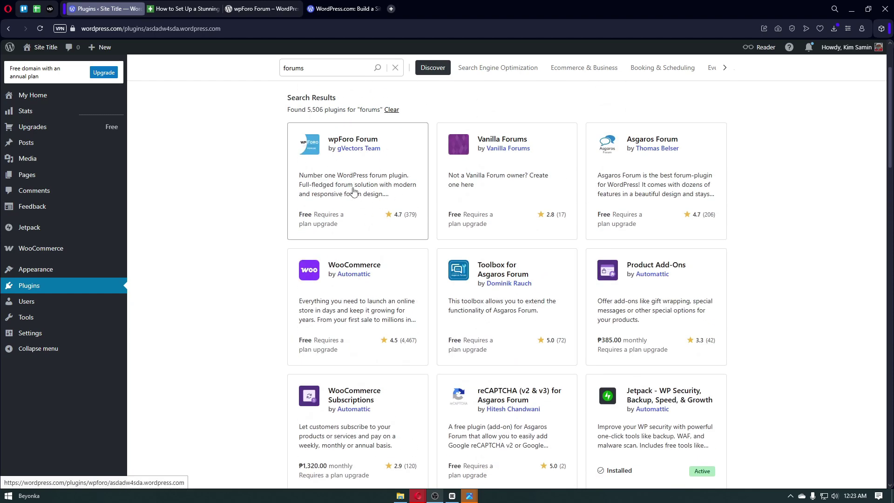
Review the wpForo Forum plugin page, which needs a plan upgrade, then switch to the GreenGeeks tutorial
{"action": "scroll", "coordinate": [345, 193], "scroll_direction": "down", "scroll_amount": 1}
{"action": "scroll", "coordinate": [367, 260], "scroll_direction": "up", "scroll_amount": 3}
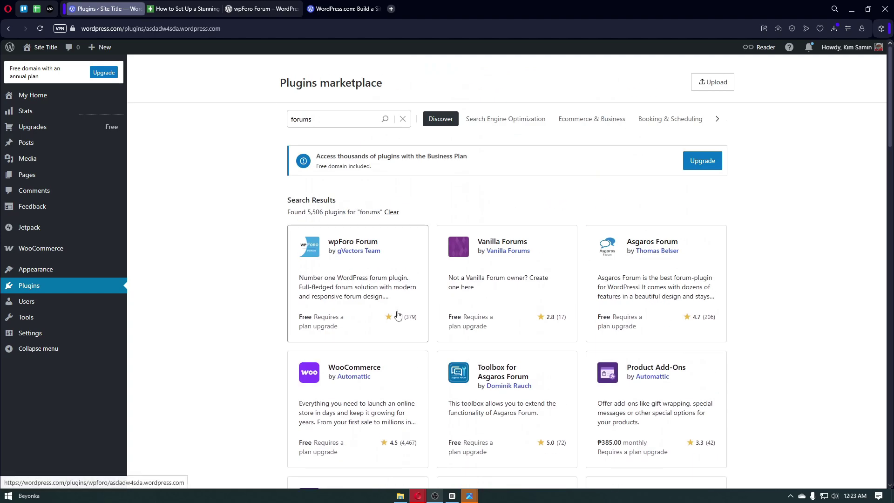
{"action": "left_click", "coordinate": [373, 298]}
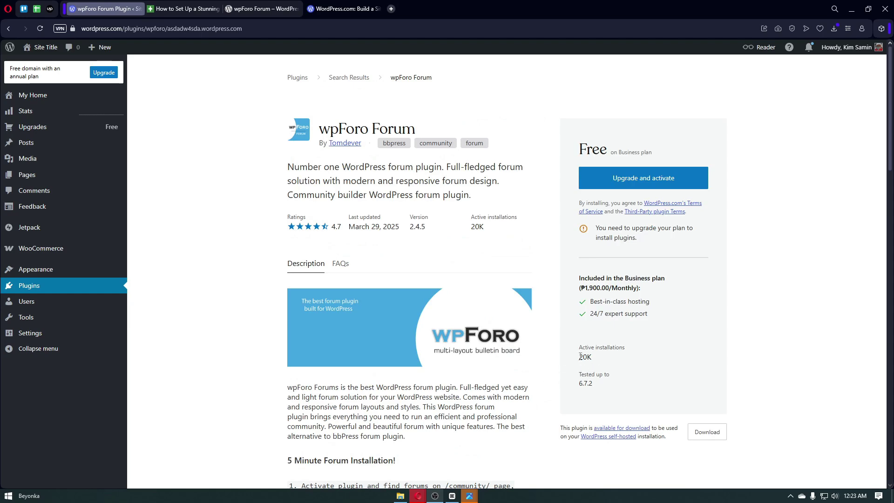
{"action": "scroll", "coordinate": [580, 356], "scroll_direction": "down", "scroll_amount": 20}
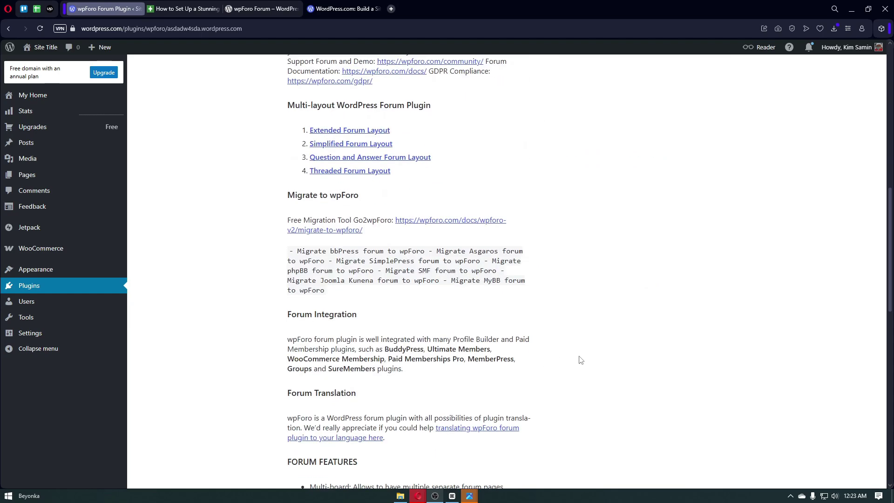
{"action": "scroll", "coordinate": [369, 415], "scroll_direction": "down", "scroll_amount": 3}
{"action": "scroll", "coordinate": [393, 467], "scroll_direction": "up", "scroll_amount": 20}
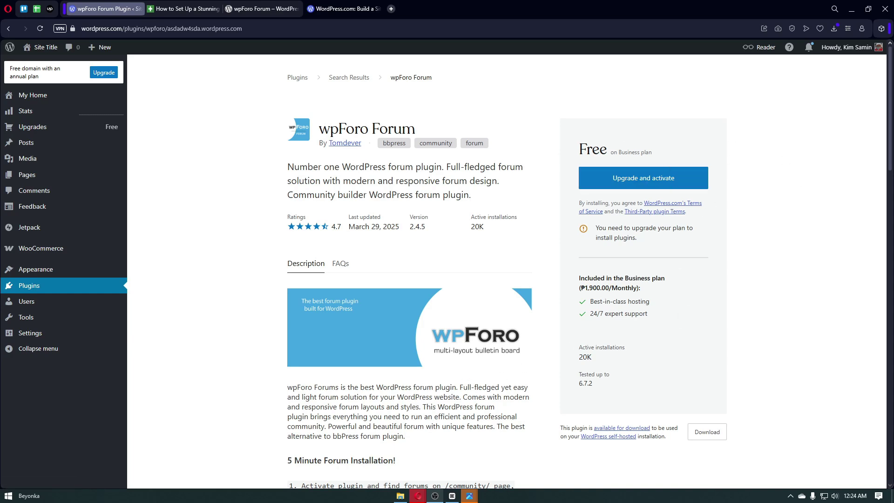
{"action": "scroll", "coordinate": [299, 215], "scroll_direction": "down", "scroll_amount": 3}
{"action": "scroll", "coordinate": [305, 213], "scroll_direction": "up", "scroll_amount": 3}
{"action": "left_click", "coordinate": [186, 12]}
Skim the tutorial, then open the Jetpack section on the WordPress.com site
{"action": "scroll", "coordinate": [385, 251], "scroll_direction": "up", "scroll_amount": 12}
{"action": "scroll", "coordinate": [384, 263], "scroll_direction": "up", "scroll_amount": 4}
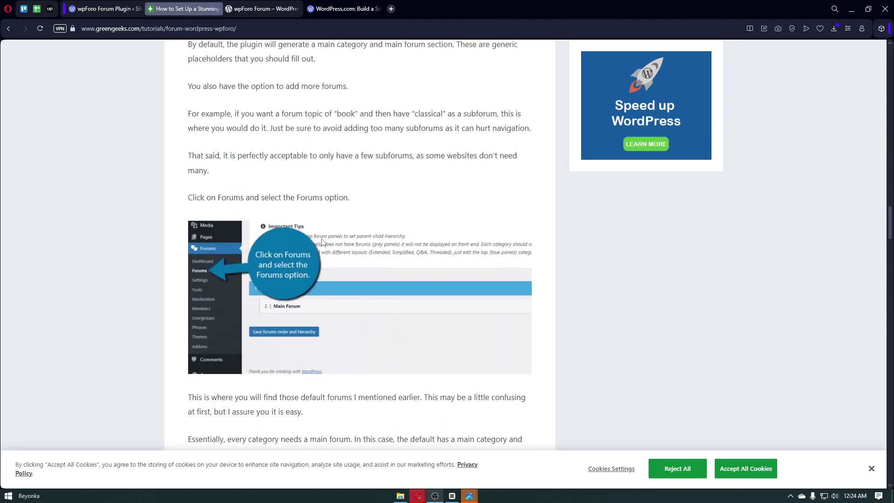
{"action": "scroll", "coordinate": [338, 254], "scroll_direction": "up", "scroll_amount": 2}
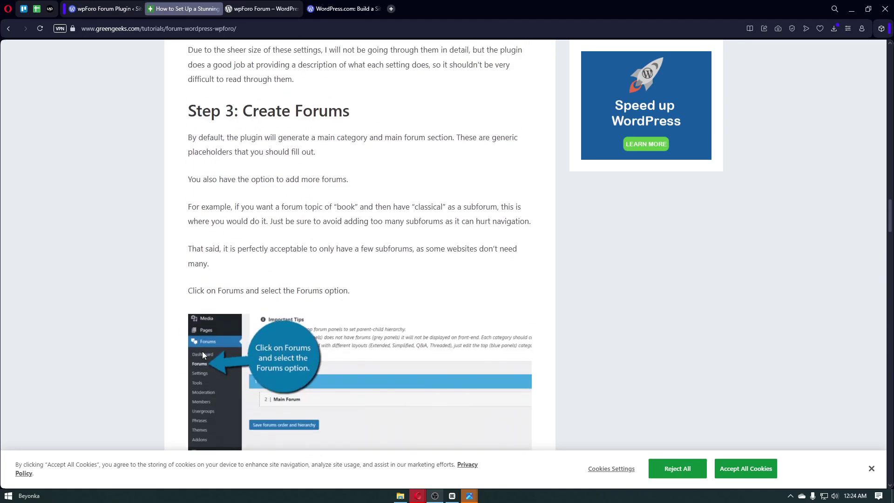
{"action": "scroll", "coordinate": [234, 345], "scroll_direction": "down", "scroll_amount": 1}
{"action": "left_click", "coordinate": [112, 9]}
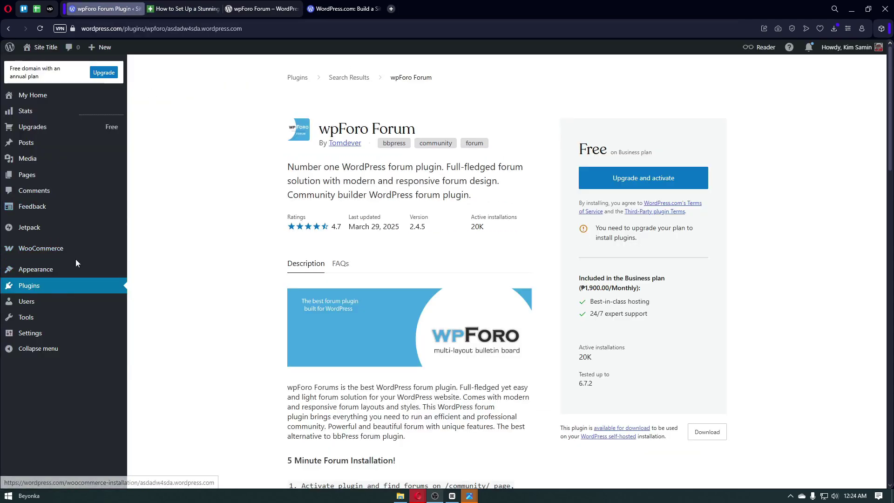
{"action": "left_click", "coordinate": [46, 230]}
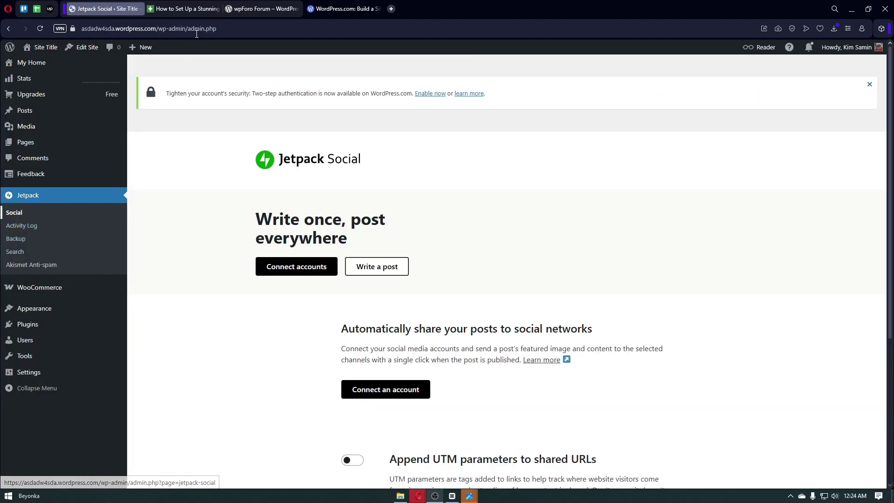
Back in the GreenGeeks tutorial, read down to the forum layout and Forum Permissions steps
{"action": "left_click", "coordinate": [187, 8]}
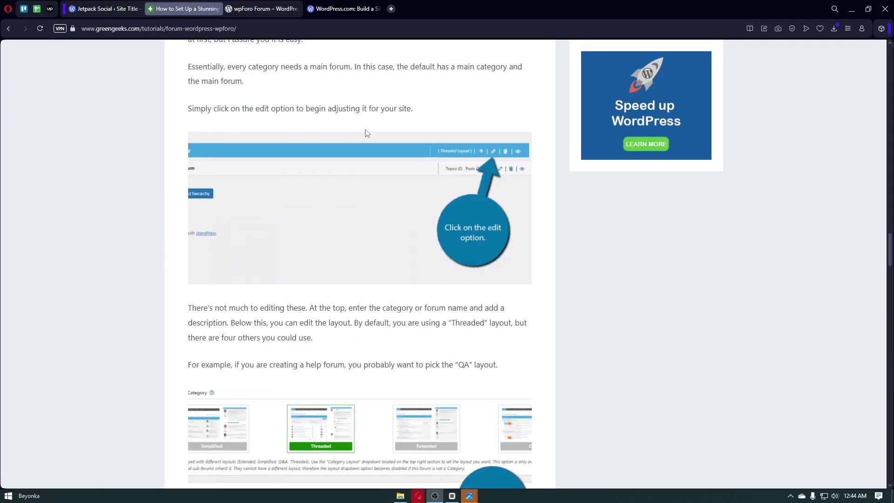
{"action": "scroll", "coordinate": [440, 183], "scroll_direction": "up", "scroll_amount": 2}
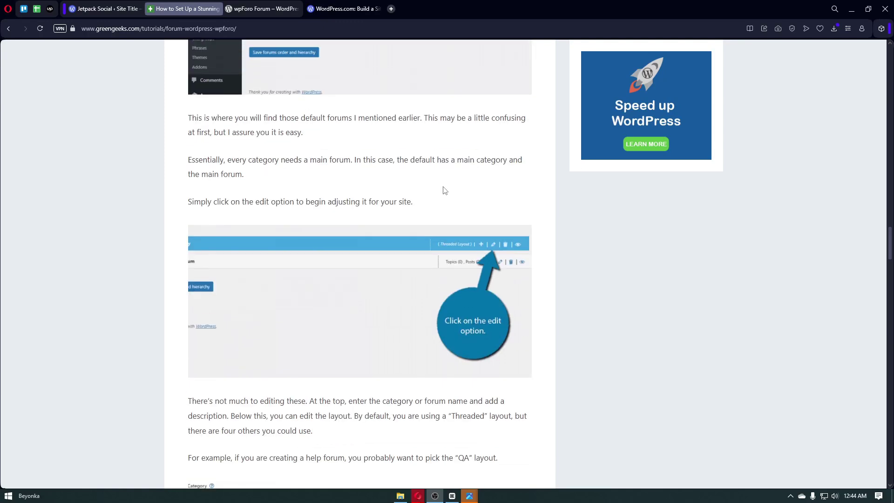
{"action": "scroll", "coordinate": [442, 192], "scroll_direction": "up", "scroll_amount": 1}
{"action": "scroll", "coordinate": [442, 192], "scroll_direction": "down", "scroll_amount": 2}
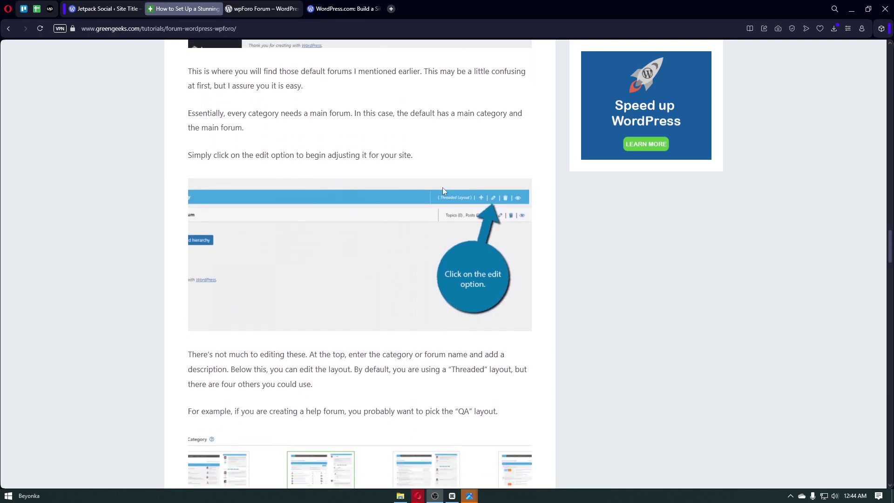
{"action": "scroll", "coordinate": [442, 191], "scroll_direction": "down", "scroll_amount": 1}
{"action": "scroll", "coordinate": [443, 191], "scroll_direction": "down", "scroll_amount": 1}
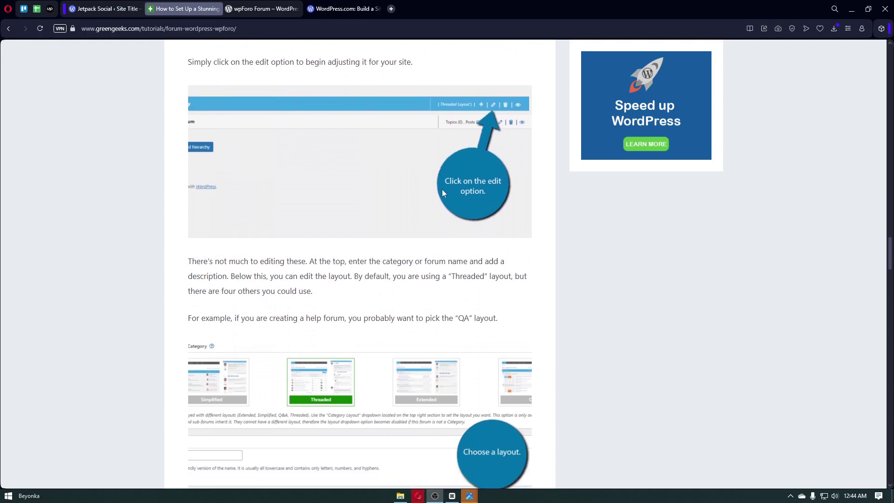
{"action": "scroll", "coordinate": [442, 191], "scroll_direction": "up", "scroll_amount": 2}
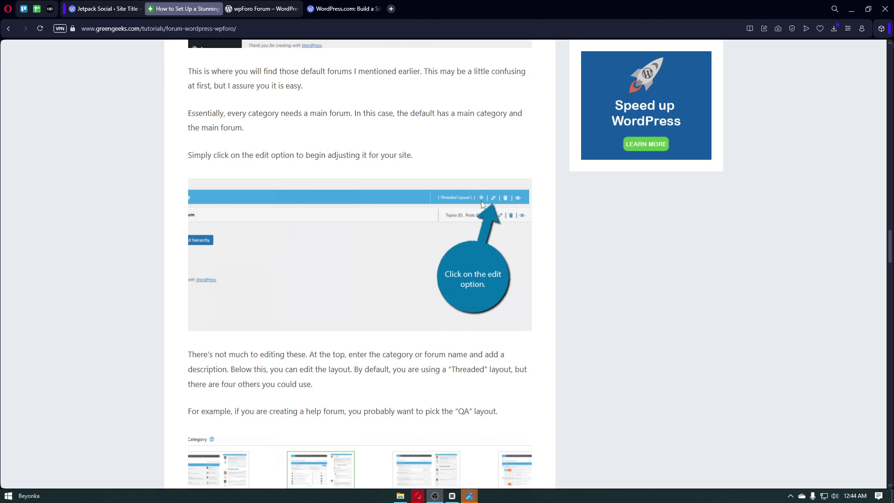
{"action": "scroll", "coordinate": [481, 201], "scroll_direction": "down", "scroll_amount": 6}
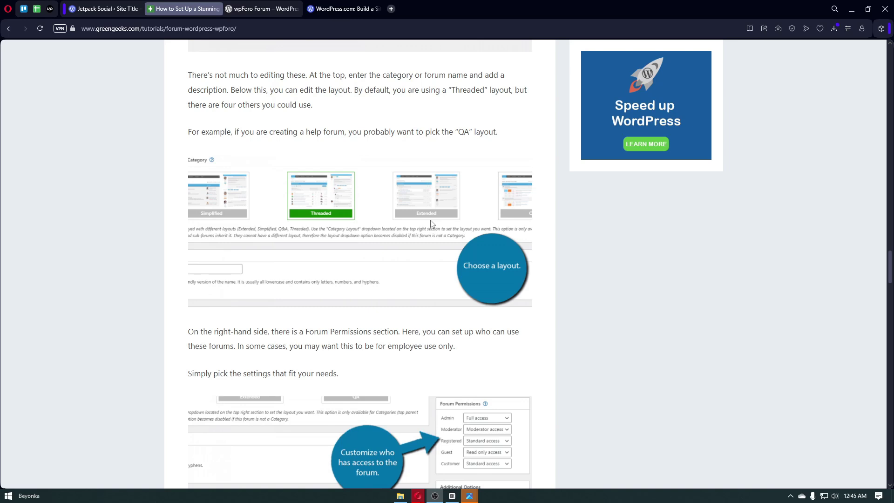
Reach the Forum Permissions section and place the 1.JPG new-forum screenshot over the article
{"action": "scroll", "coordinate": [430, 223], "scroll_direction": "down", "scroll_amount": 4}
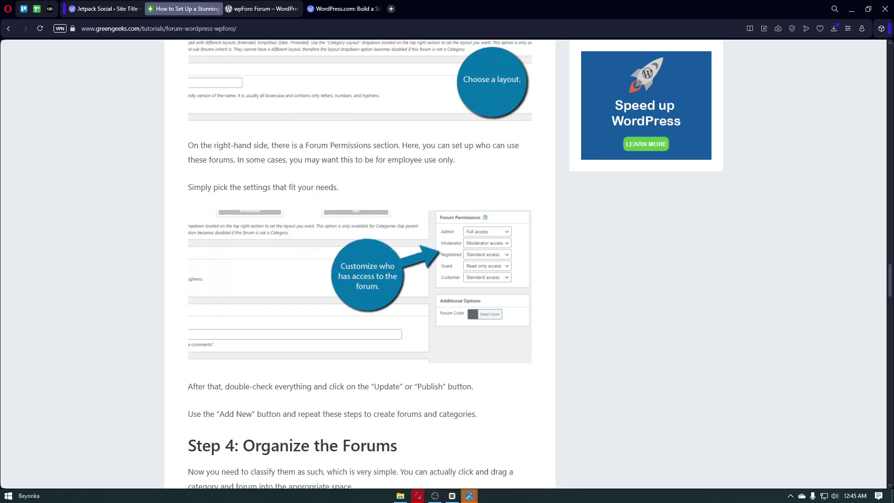
{"action": "left_click_drag", "start_coordinate": [400, 1], "coordinate": [349, 2]}
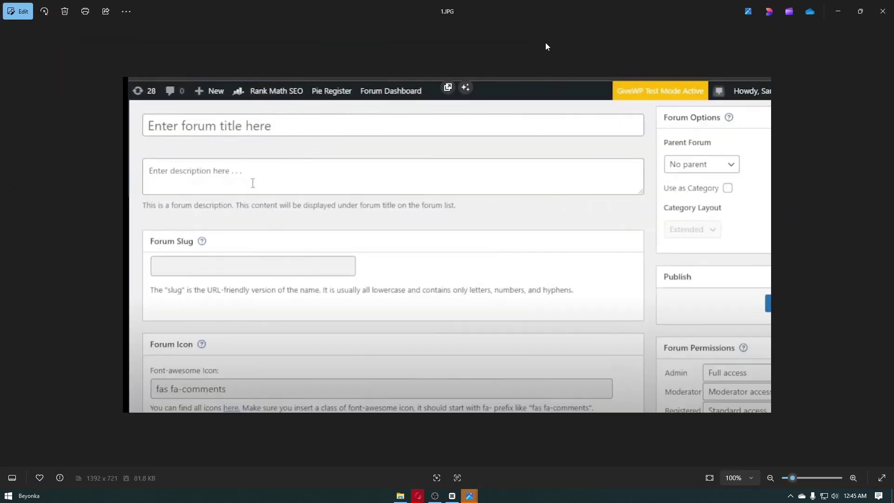
Shrink the 1.JPG viewer and bring forward 2.JPG, showing the 'fas fa-comments' forum icon picker
{"action": "left_click_drag", "start_coordinate": [449, 10], "coordinate": [490, 60]}
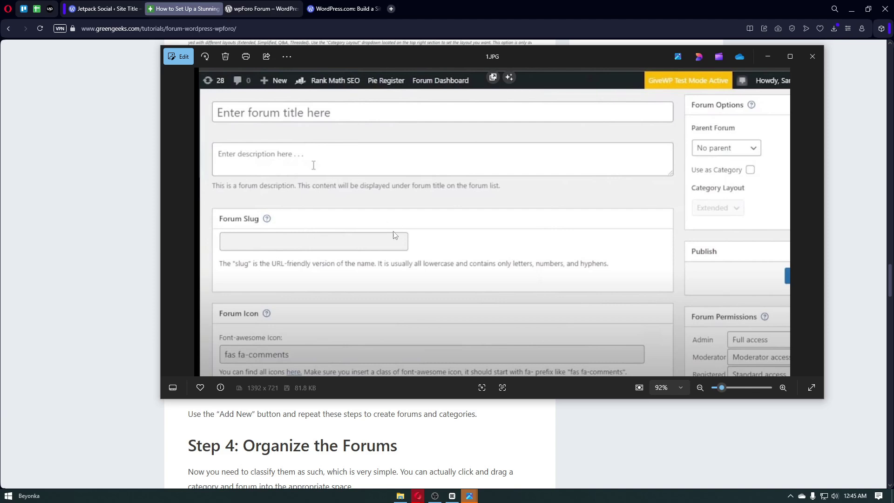
{"action": "mouse_move", "coordinate": [474, 494]}
{"action": "left_click", "coordinate": [469, 454]}
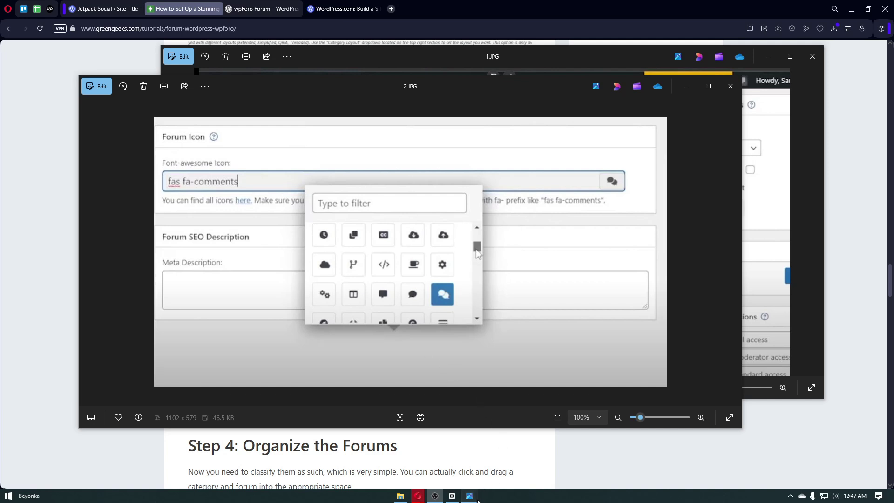
Bring forward 3.JPG with the Forum Permissions access levels and move it over 2.JPG
{"action": "mouse_move", "coordinate": [469, 494]}
{"action": "left_click", "coordinate": [570, 463]}
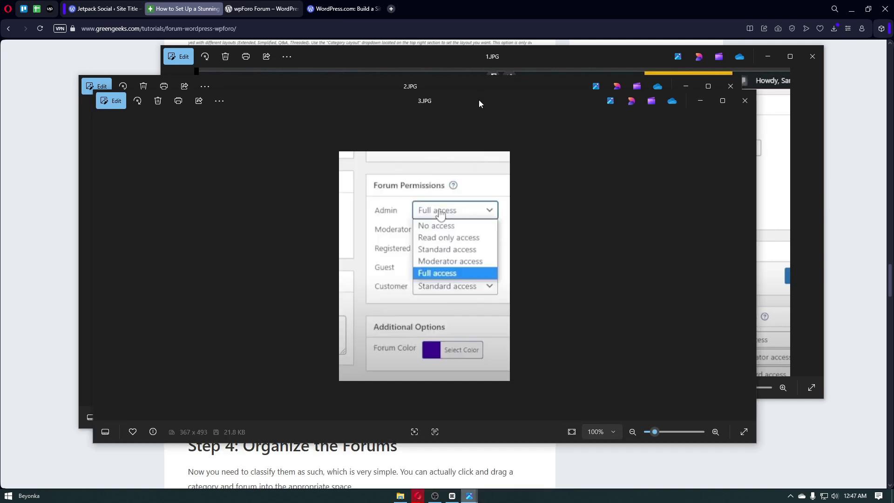
{"action": "left_click_drag", "start_coordinate": [478, 99], "coordinate": [466, 80]}
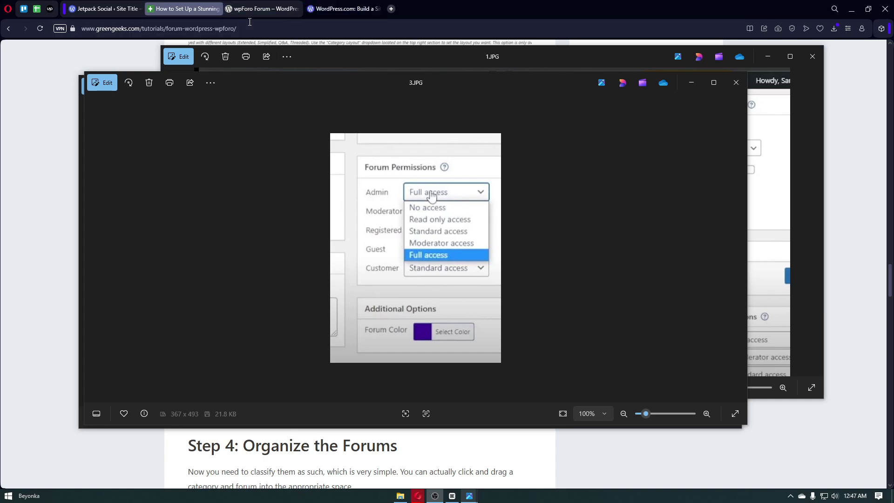
Return to the tutorial article and scroll to the Forum Permissions image
{"action": "left_click", "coordinate": [193, 10]}
{"action": "scroll", "coordinate": [501, 255], "scroll_direction": "up", "scroll_amount": 15}
{"action": "scroll", "coordinate": [502, 260], "scroll_direction": "down", "scroll_amount": 10}
{"action": "scroll", "coordinate": [501, 256], "scroll_direction": "down", "scroll_amount": 20}
{"action": "scroll", "coordinate": [501, 259], "scroll_direction": "down", "scroll_amount": 4}
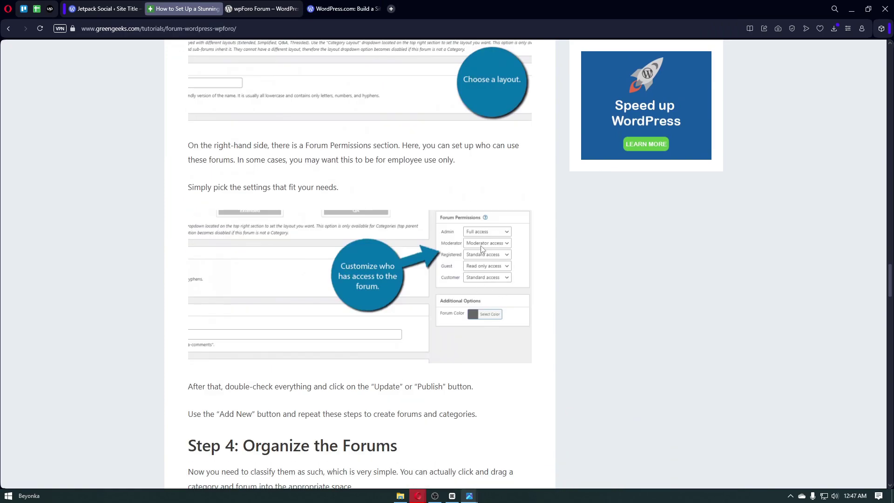
{"action": "scroll", "coordinate": [521, 271], "scroll_direction": "up", "scroll_amount": 3}
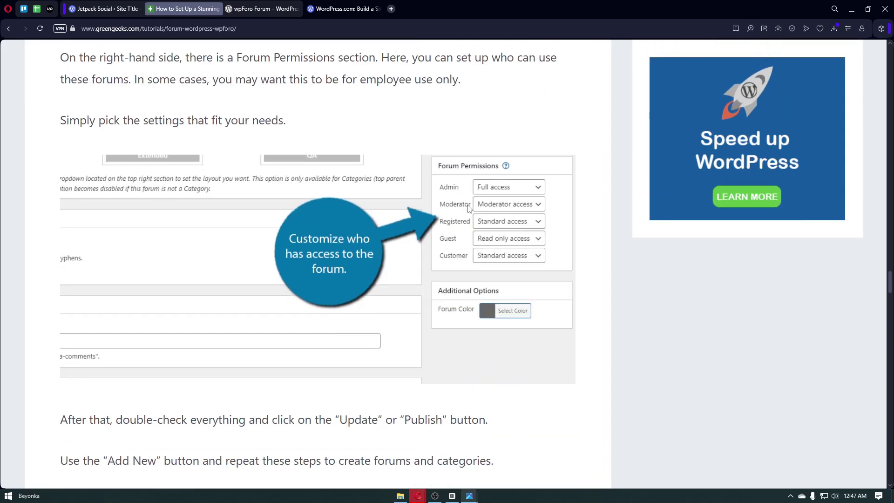
Reopen the 3.JPG permissions screenshot and close it with Escape
{"action": "mouse_move", "coordinate": [469, 495]}
{"action": "left_click", "coordinate": [475, 479]}
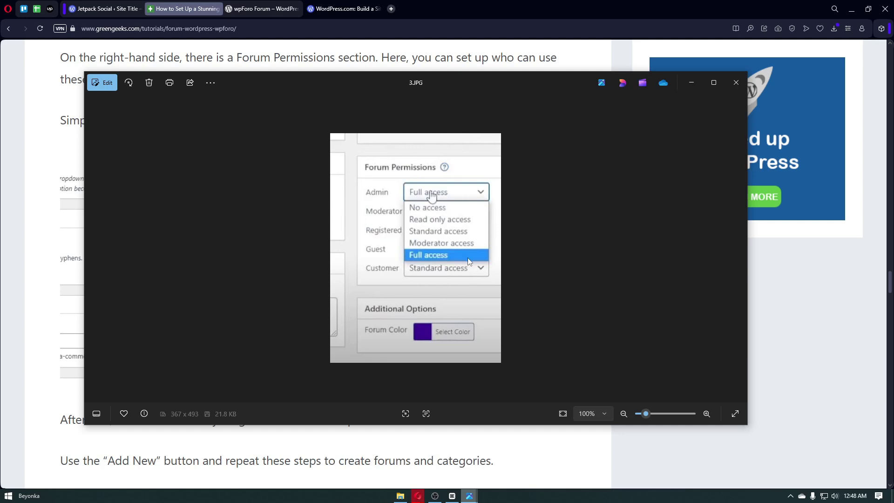
{"action": "key", "text": "Escape"}
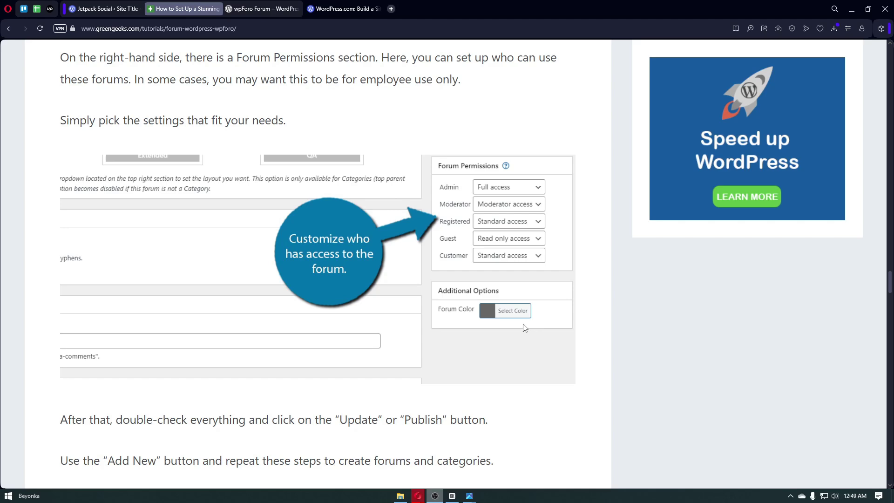
Read from Step 4 down to the 'Your forums are now in working order' screenshot
{"action": "scroll", "coordinate": [488, 327], "scroll_direction": "down", "scroll_amount": 3}
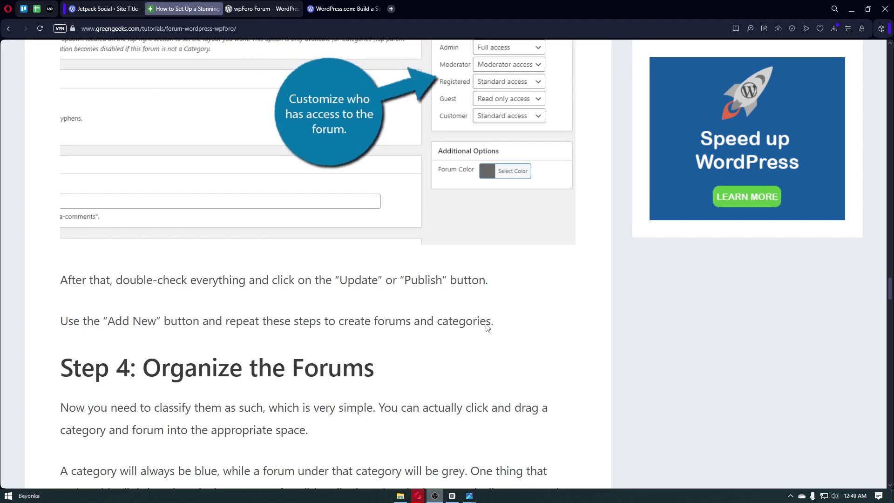
{"action": "scroll", "coordinate": [506, 328], "scroll_direction": "up", "scroll_amount": 6}
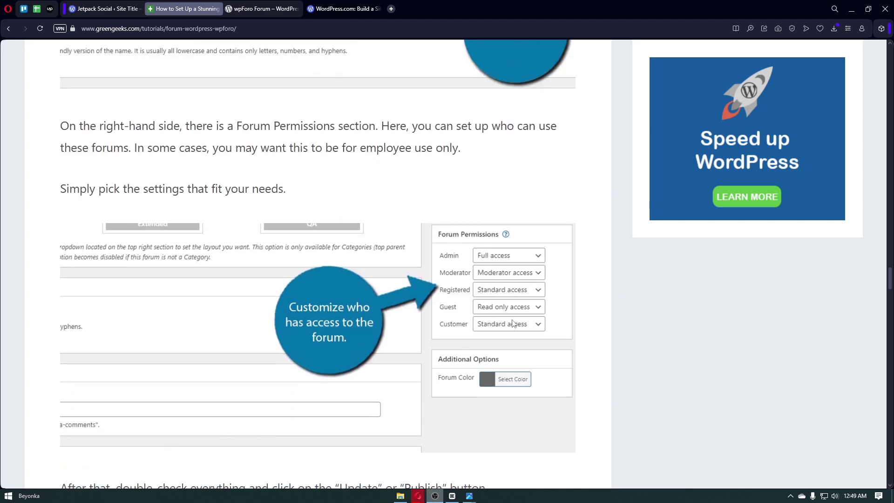
{"action": "scroll", "coordinate": [506, 328], "scroll_direction": "down", "scroll_amount": 2}
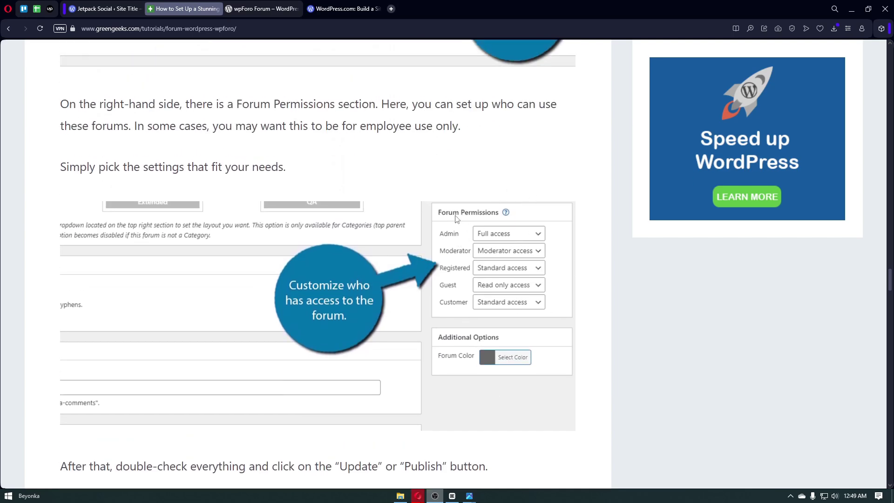
{"action": "scroll", "coordinate": [488, 228], "scroll_direction": "down", "scroll_amount": 4}
{"action": "scroll", "coordinate": [486, 228], "scroll_direction": "down", "scroll_amount": 8}
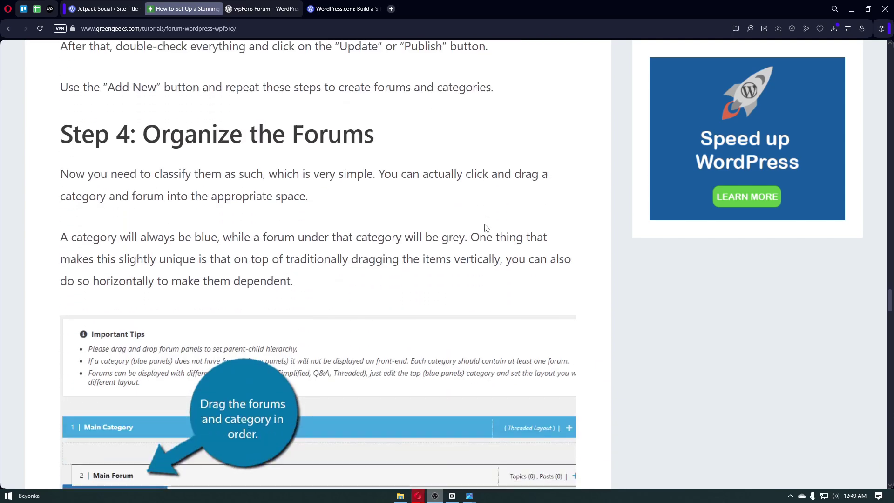
{"action": "scroll", "coordinate": [479, 227], "scroll_direction": "down", "scroll_amount": 3}
{"action": "scroll", "coordinate": [475, 226], "scroll_direction": "up", "scroll_amount": 4}
{"action": "scroll", "coordinate": [416, 196], "scroll_direction": "down", "scroll_amount": 1}
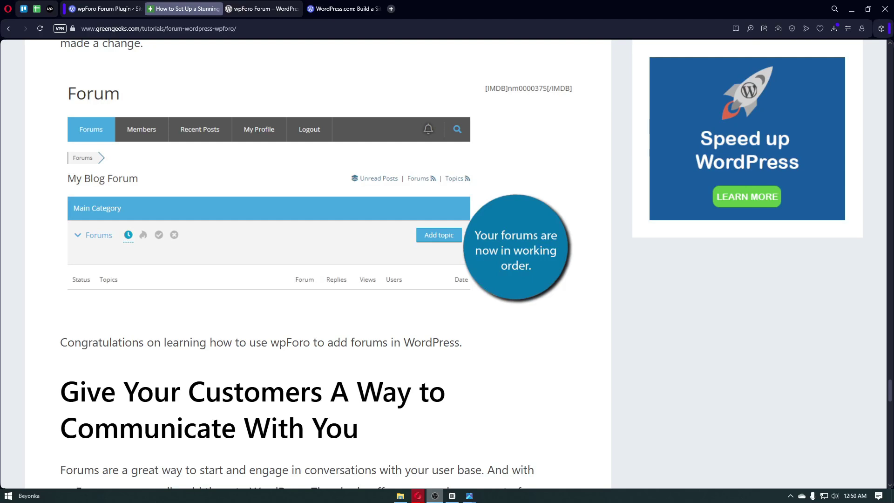
{"action": "left_click", "coordinate": [260, 12]}
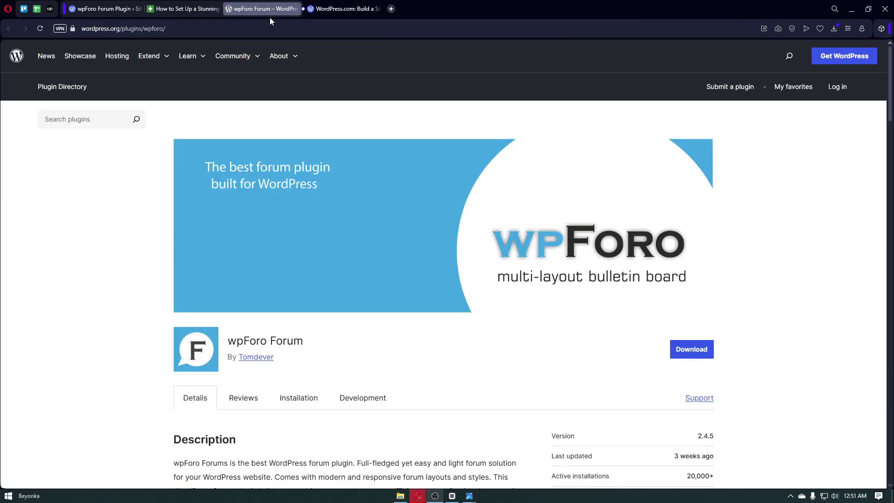
{"action": "scroll", "coordinate": [333, 224], "scroll_direction": "down", "scroll_amount": 1}
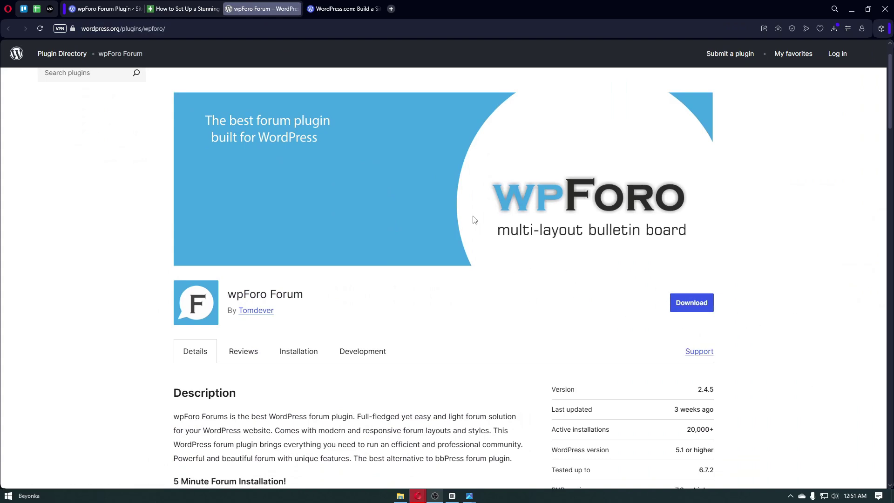
{"action": "left_click", "coordinate": [180, 9]}
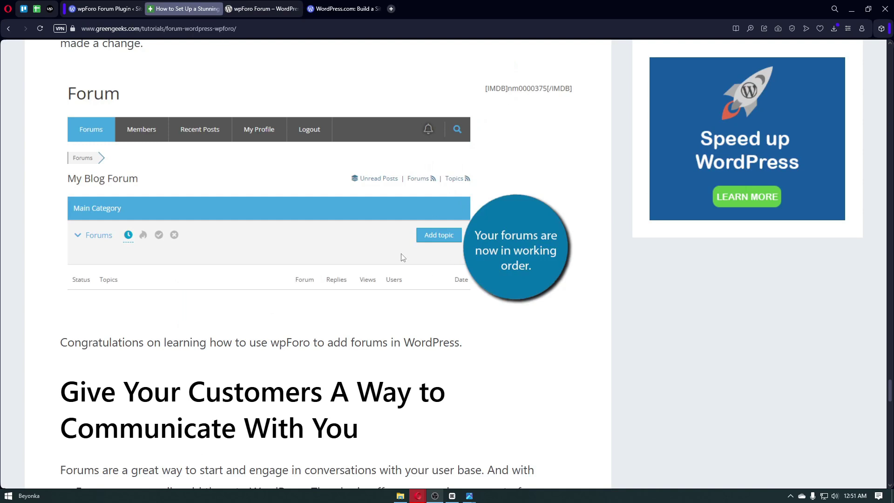
{"action": "scroll", "coordinate": [402, 257], "scroll_direction": "up", "scroll_amount": 2}
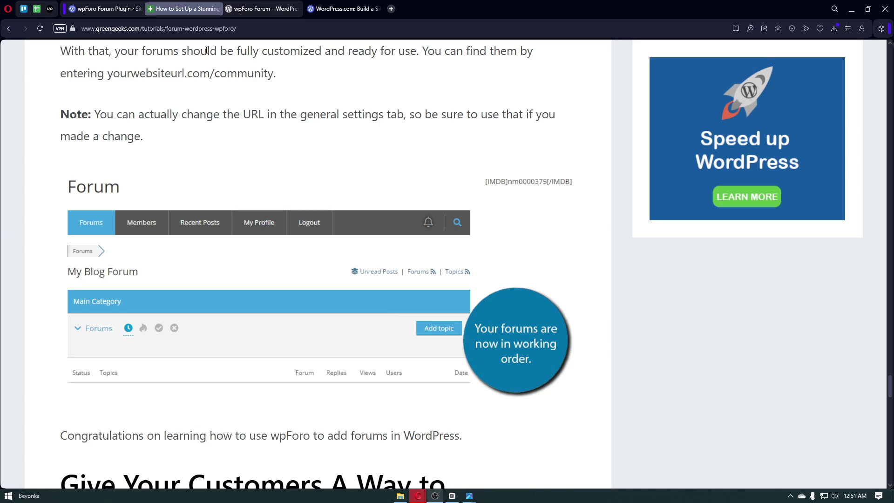
Switch to the wpForo Forum plugin tab and return to the site's My Home dashboard
{"action": "left_click", "coordinate": [112, 12]}
{"action": "scroll", "coordinate": [342, 231], "scroll_direction": "down", "scroll_amount": 4}
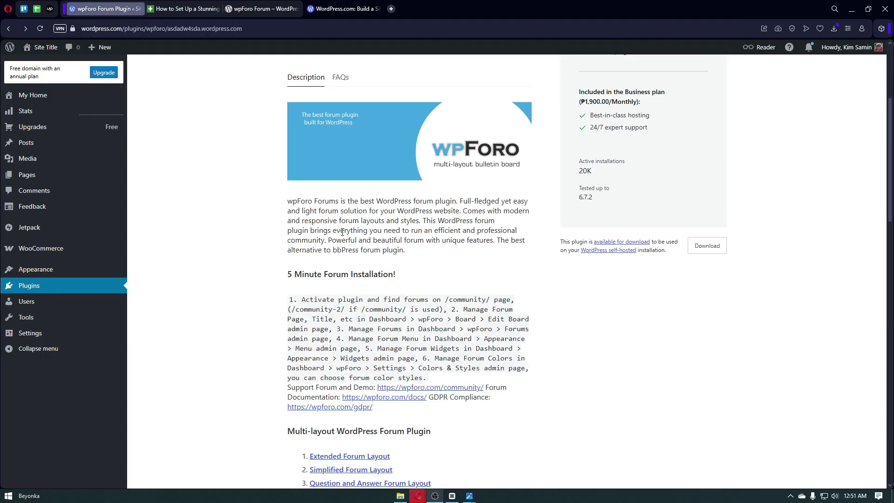
{"action": "scroll", "coordinate": [342, 231], "scroll_direction": "up", "scroll_amount": 4}
{"action": "left_click", "coordinate": [70, 95]}
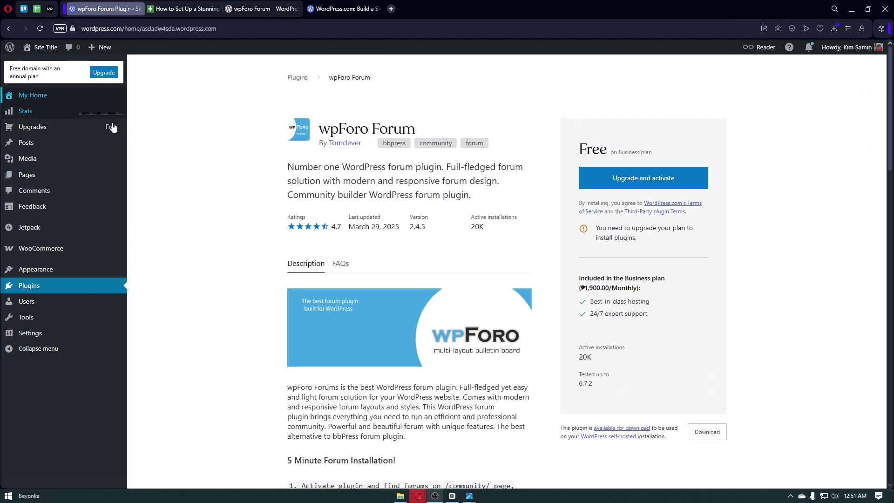
{"action": "scroll", "coordinate": [386, 251], "scroll_direction": "down", "scroll_amount": 4}
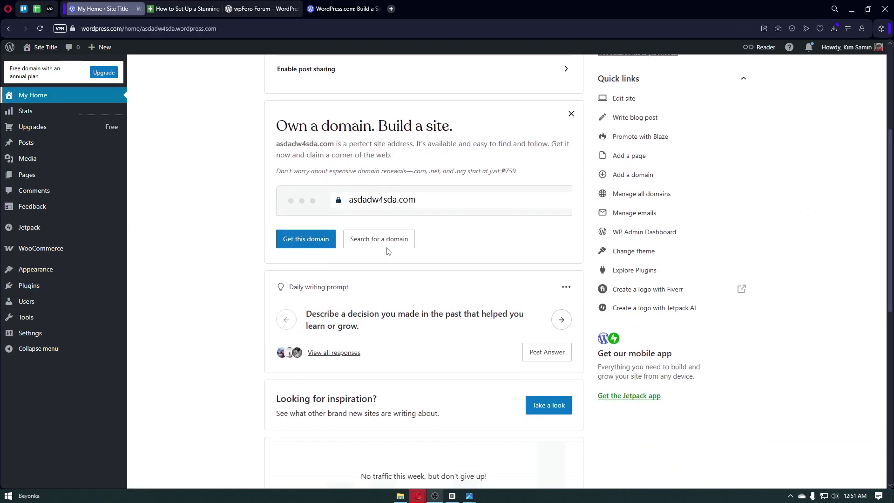